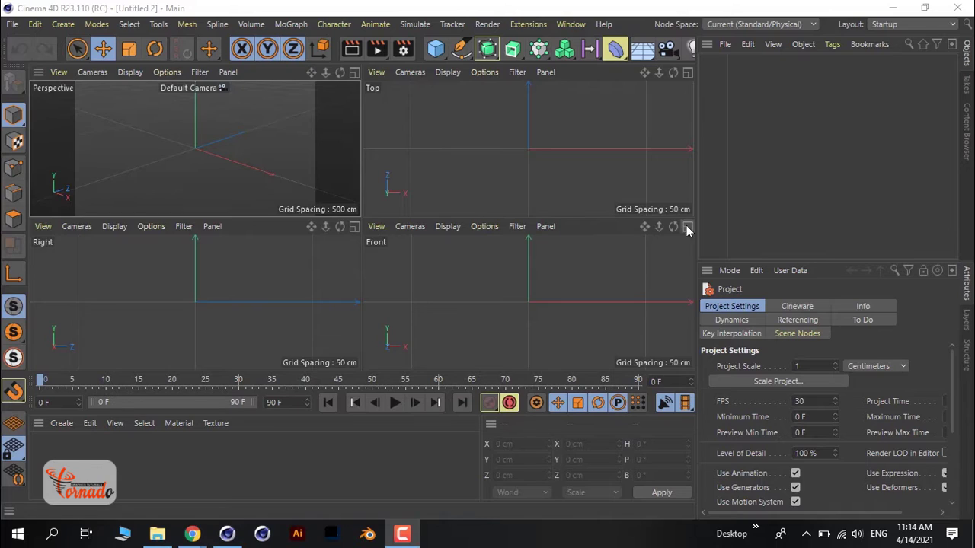
- In the maximised Front view, draw a vertical spline line with the Spline Arc Tool
{"action": "left_click", "coordinate": [686, 226]}
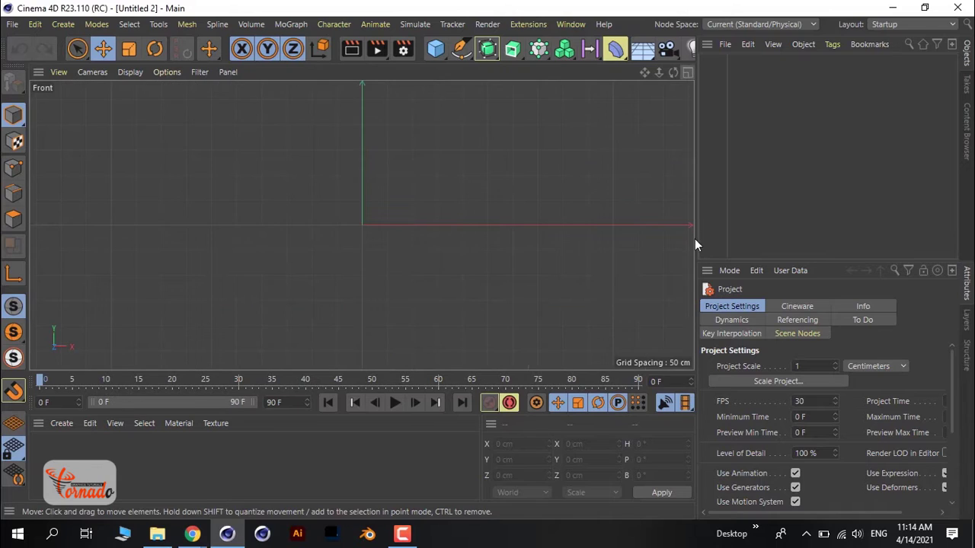
{"action": "left_click", "coordinate": [461, 51]}
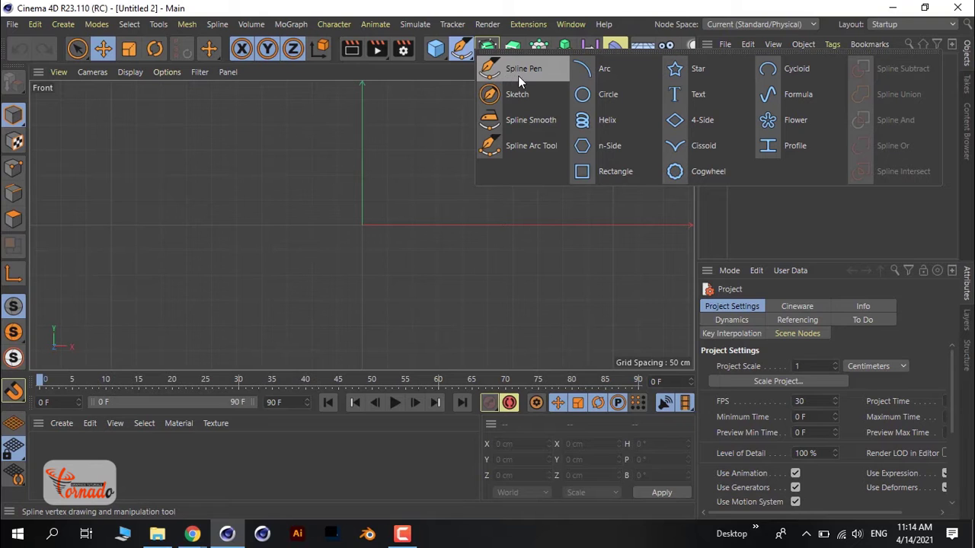
{"action": "left_click", "coordinate": [537, 145]}
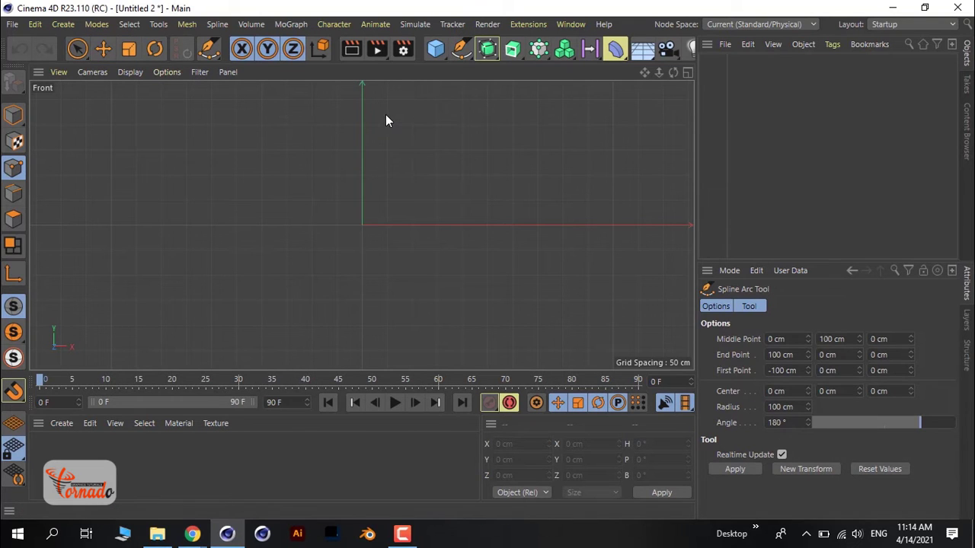
{"action": "left_click_drag", "start_coordinate": [387, 108], "coordinate": [386, 184]}
{"action": "mouse_move", "coordinate": [386, 309]}
{"action": "left_mouse_down"}
{"action": "mouse_move", "coordinate": [387, 359]}
{"action": "mouse_move", "coordinate": [509, 303]}
{"action": "left_mouse_up"}
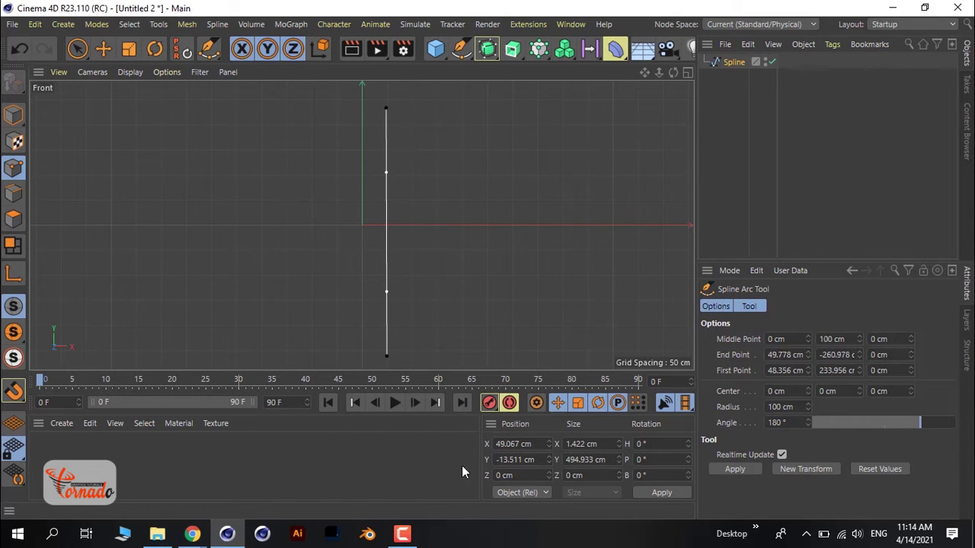
{"action": "scroll", "coordinate": [299, 168], "scroll_direction": "down", "scroll_amount": 4}
{"action": "scroll", "coordinate": [294, 192], "scroll_direction": "down", "scroll_amount": 1}
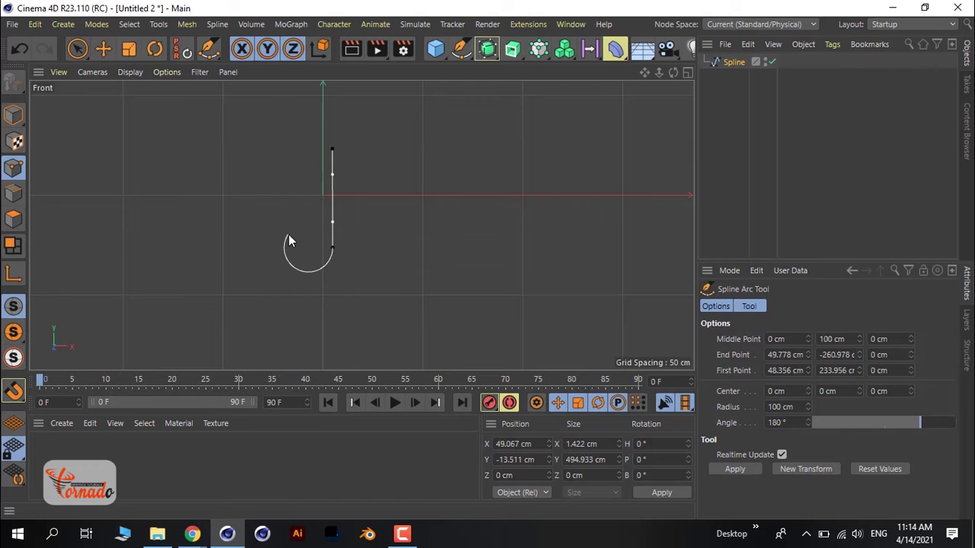
- Bulge the vertical line leftward into an open C-shaped arc (235.092°, 279.107 cm radius)
{"action": "key", "text": "Escape"}
{"action": "scroll", "coordinate": [349, 236], "scroll_direction": "up", "scroll_amount": 2}
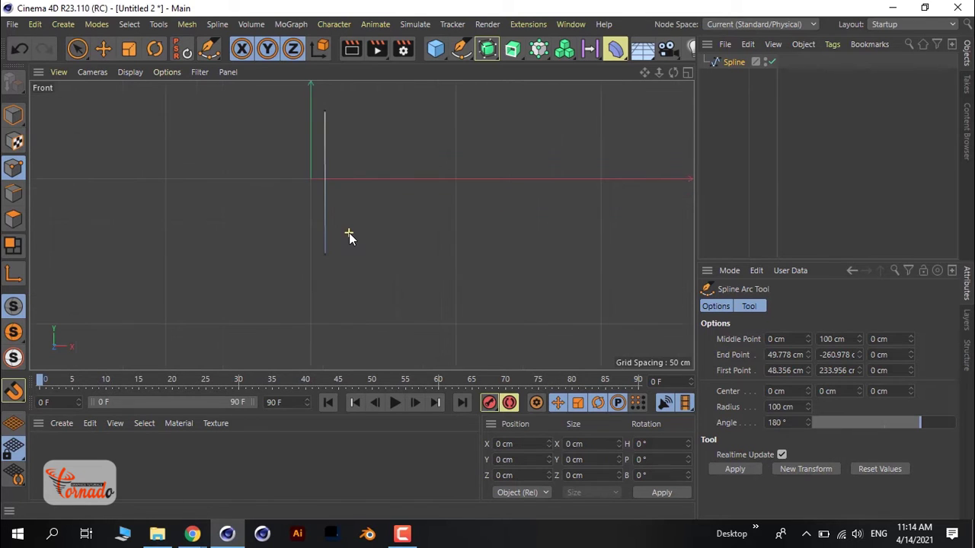
{"action": "mouse_move", "coordinate": [349, 182]}
{"action": "left_mouse_down"}
{"action": "mouse_move", "coordinate": [379, 185]}
{"action": "mouse_move", "coordinate": [253, 194]}
{"action": "left_mouse_up"}
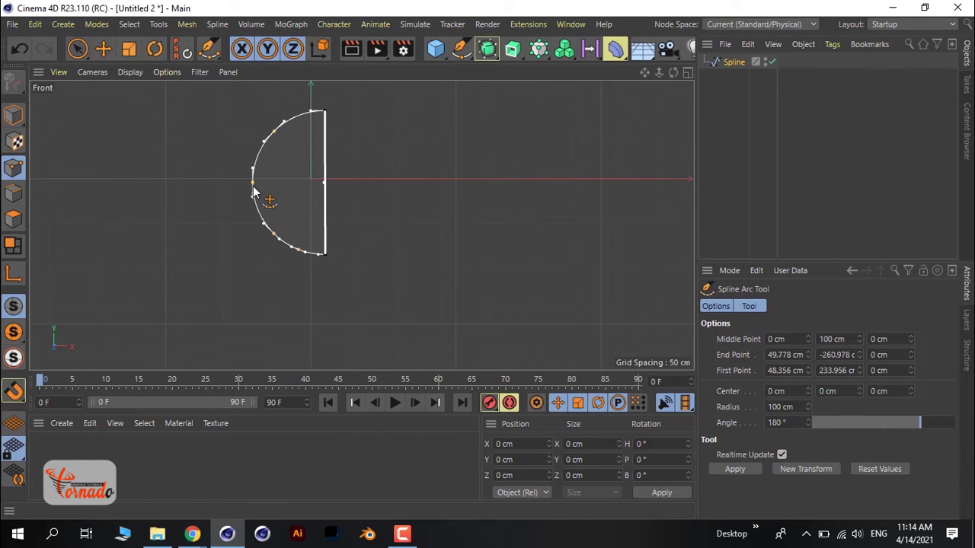
{"action": "left_click_drag", "start_coordinate": [253, 193], "coordinate": [214, 192]}
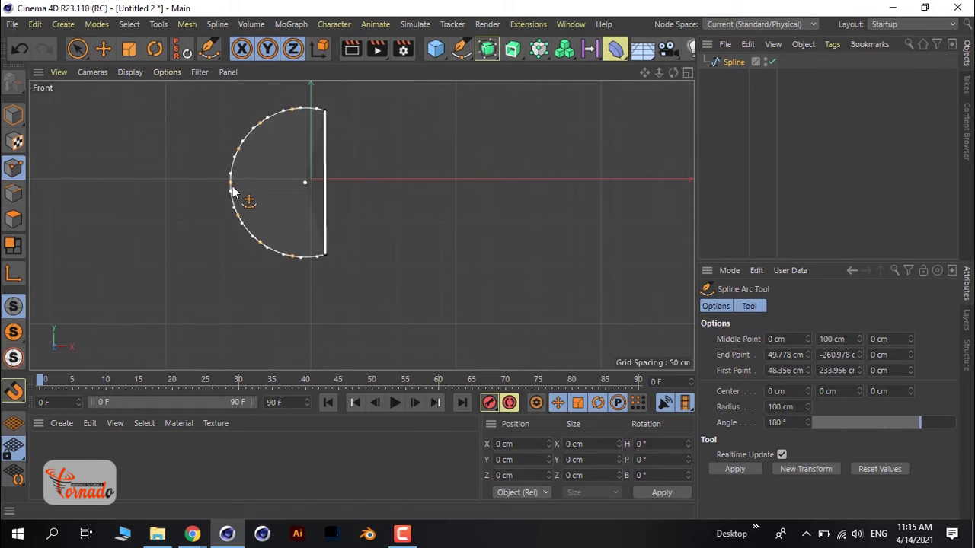
{"action": "left_click_drag", "start_coordinate": [214, 192], "coordinate": [232, 191]}
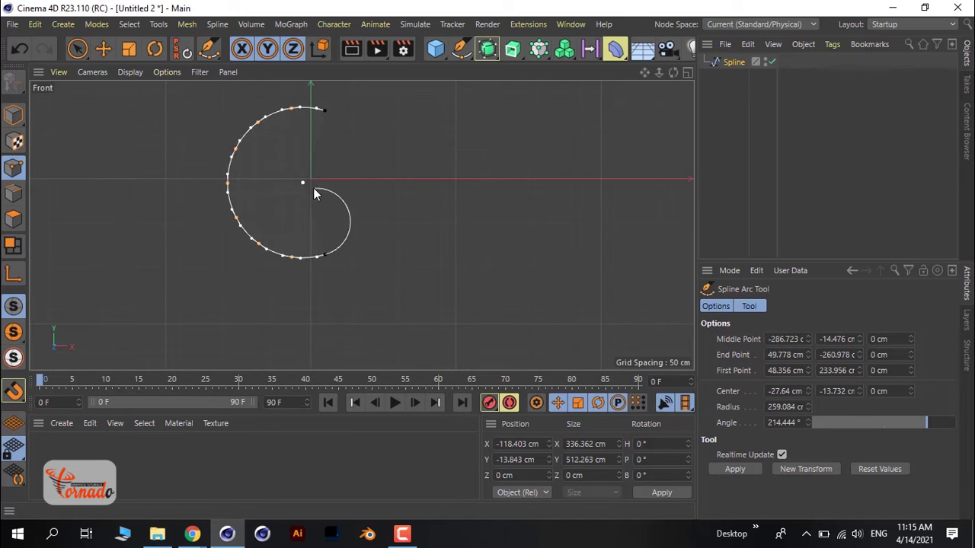
{"action": "mouse_move", "coordinate": [302, 183]}
{"action": "left_mouse_down"}
{"action": "mouse_move", "coordinate": [314, 192]}
{"action": "mouse_move", "coordinate": [260, 177]}
{"action": "mouse_move", "coordinate": [287, 184]}
{"action": "left_mouse_up"}
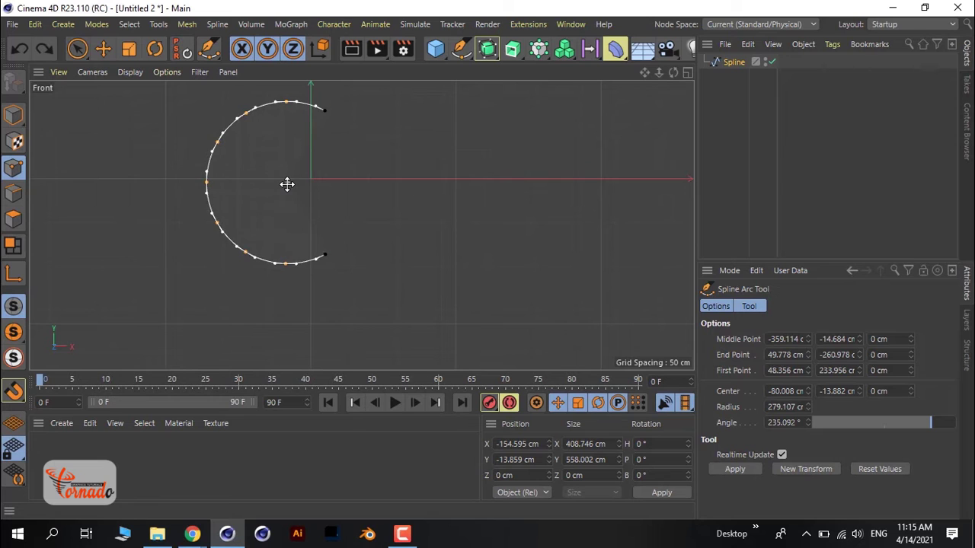
{"action": "key", "text": "Return"}
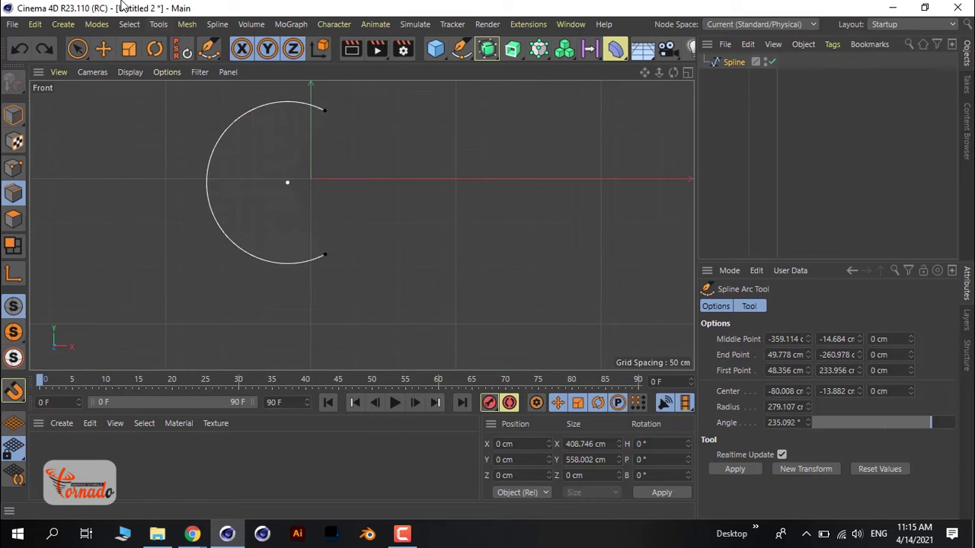
- Move the C-shaped arc left and slightly up in the Front view, and select the spline
{"action": "left_click", "coordinate": [107, 45]}
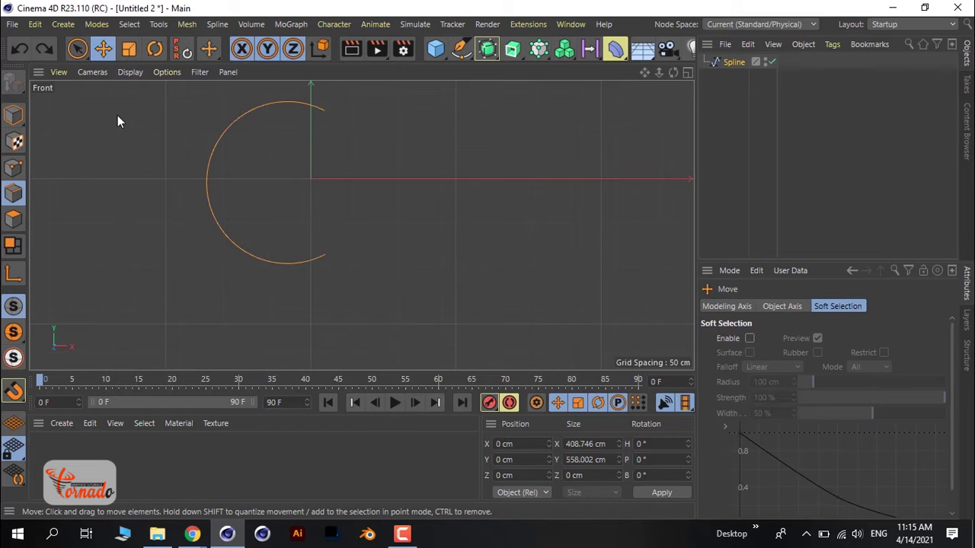
{"action": "mouse_move", "coordinate": [215, 143]}
{"action": "left_mouse_down"}
{"action": "mouse_move", "coordinate": [220, 170]}
{"action": "mouse_move", "coordinate": [253, 170]}
{"action": "mouse_move", "coordinate": [343, 251]}
{"action": "left_mouse_up"}
{"action": "scroll", "coordinate": [344, 243], "scroll_direction": "down", "scroll_amount": 2}
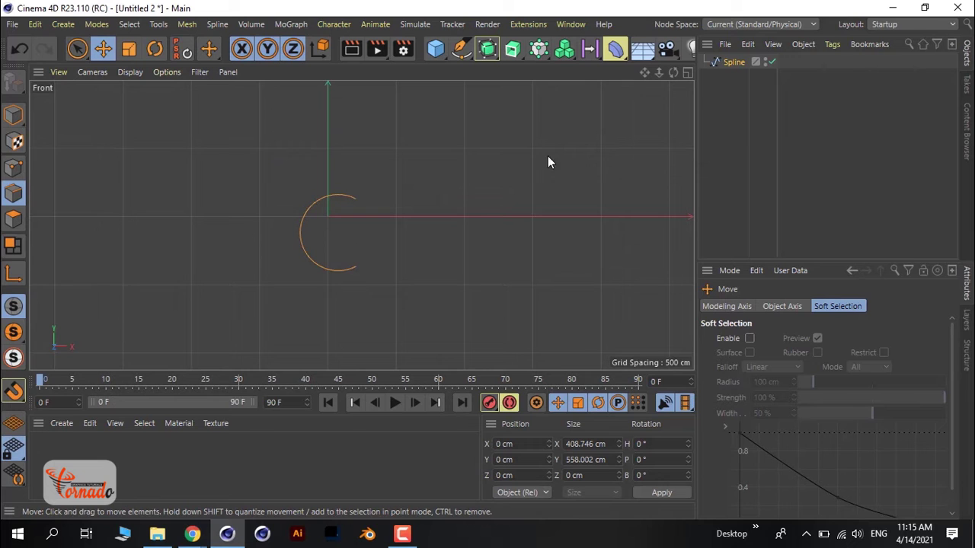
{"action": "scroll", "coordinate": [309, 237], "scroll_direction": "up", "scroll_amount": 2}
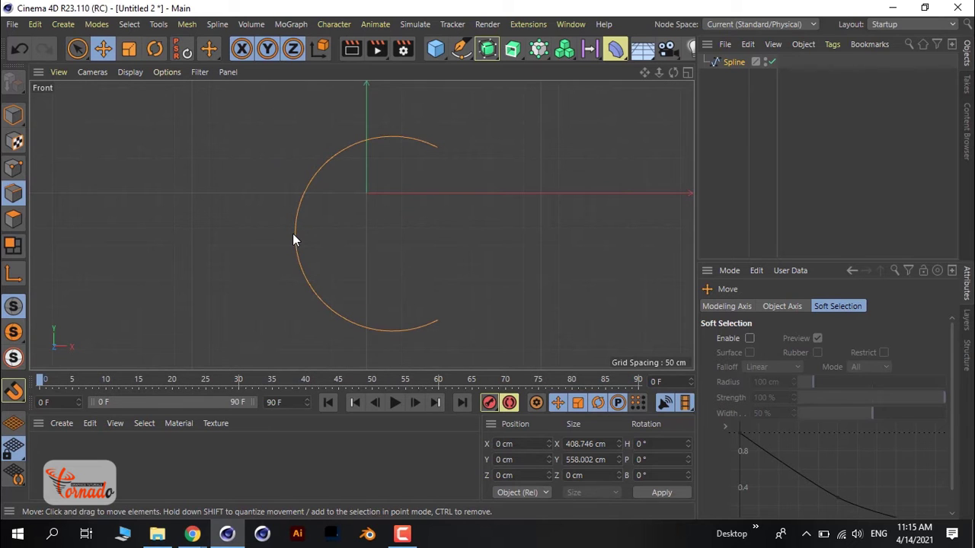
{"action": "left_click_drag", "start_coordinate": [292, 234], "coordinate": [249, 221]}
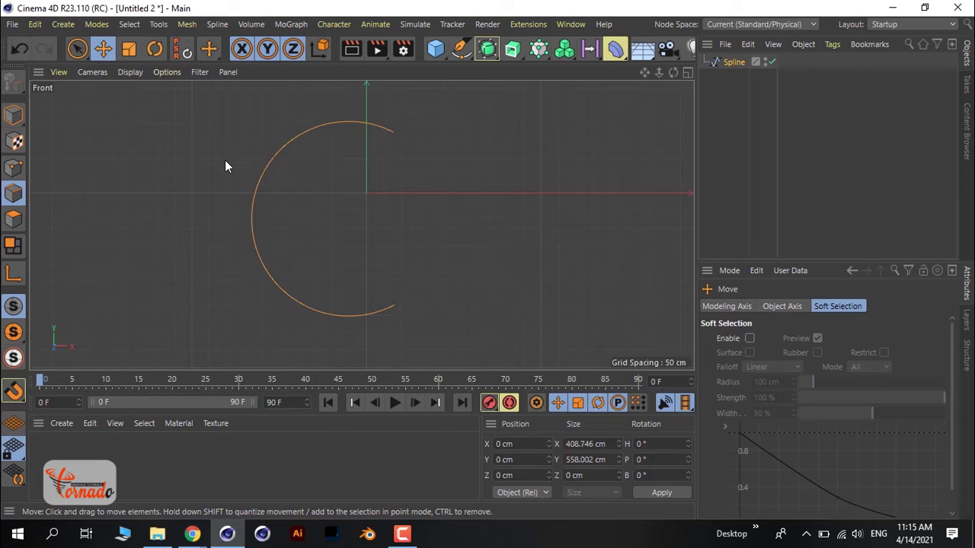
{"action": "left_click", "coordinate": [731, 62]}
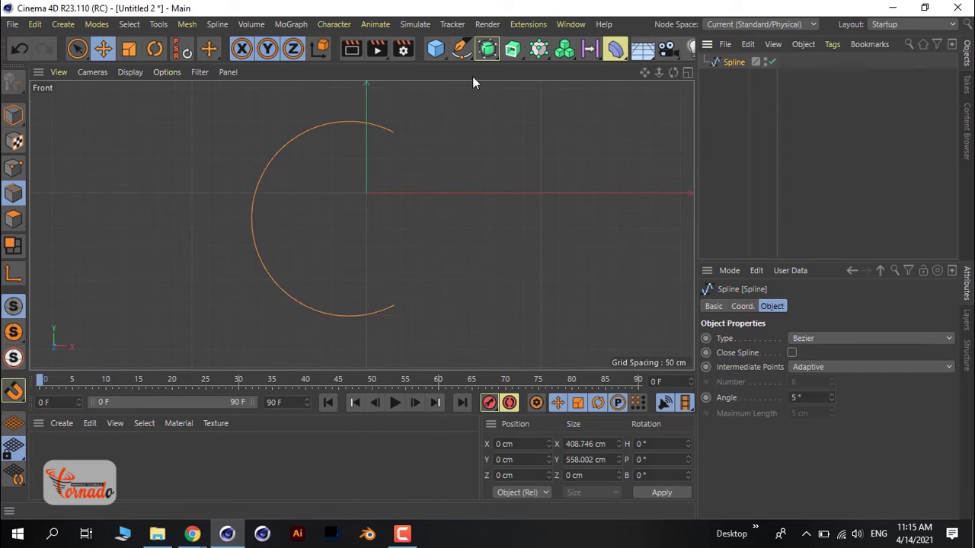
- Add a 58 cm Circle and a Sweep, and nest the Circle and arc Spline under the Sweep
{"action": "left_click", "coordinate": [457, 54]}
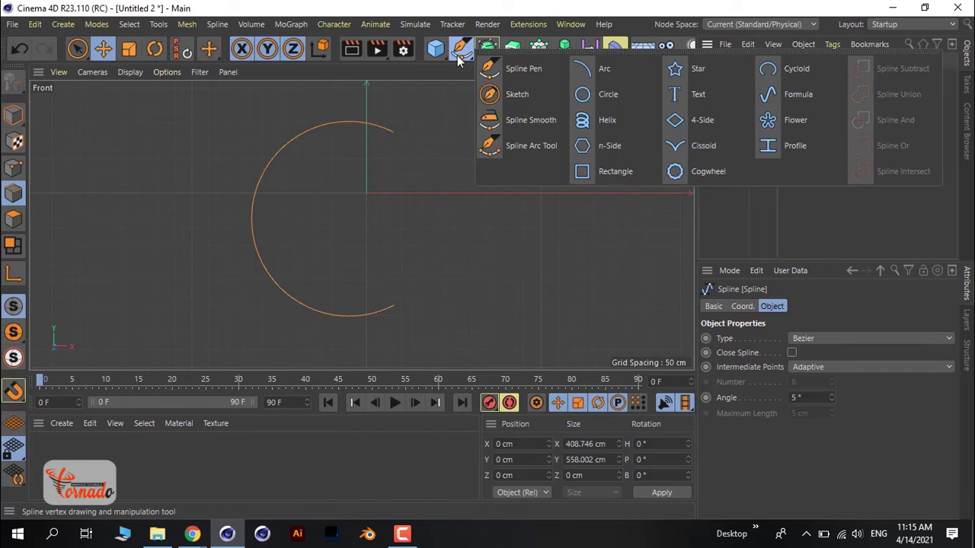
{"action": "left_click", "coordinate": [598, 97]}
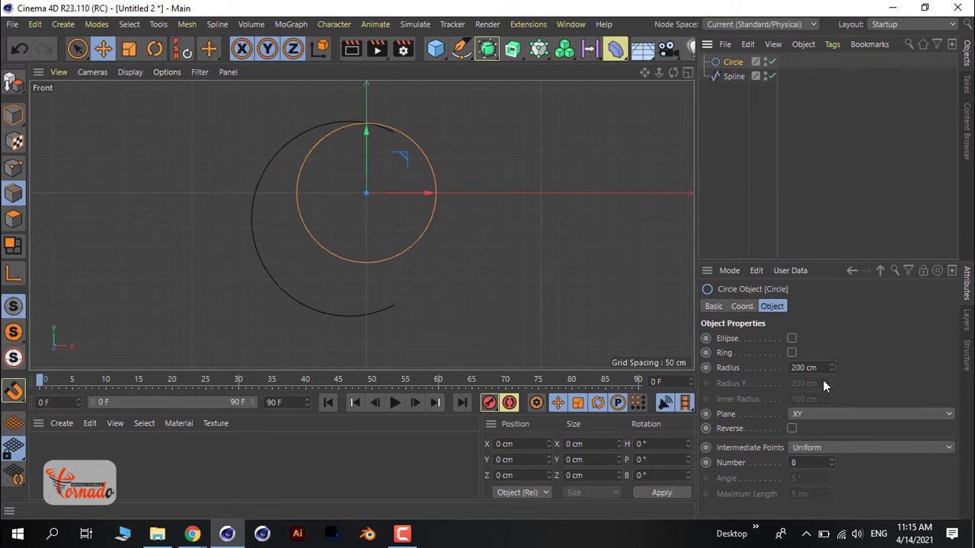
{"action": "left_click_drag", "start_coordinate": [832, 371], "coordinate": [832, 426]}
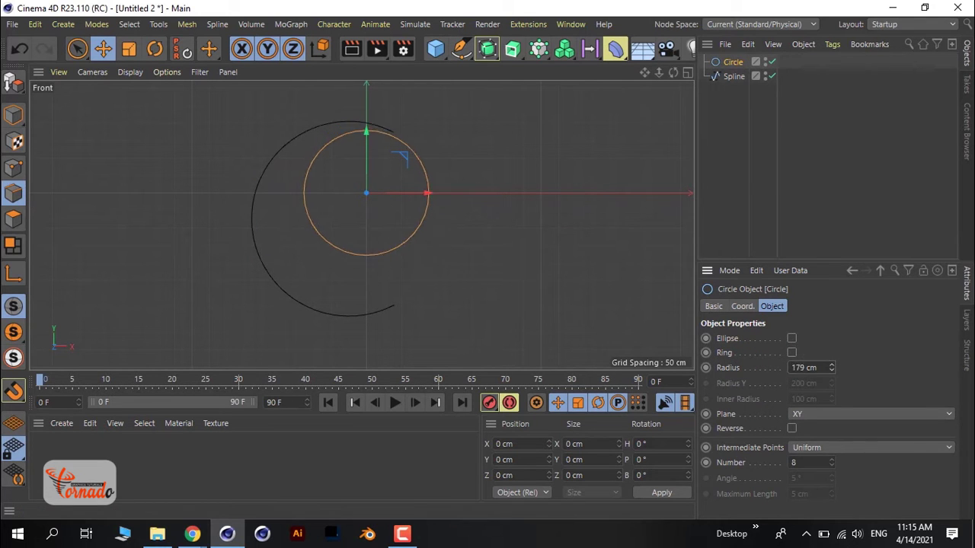
{"action": "left_click", "coordinate": [513, 58]}
{"action": "left_click", "coordinate": [542, 146]}
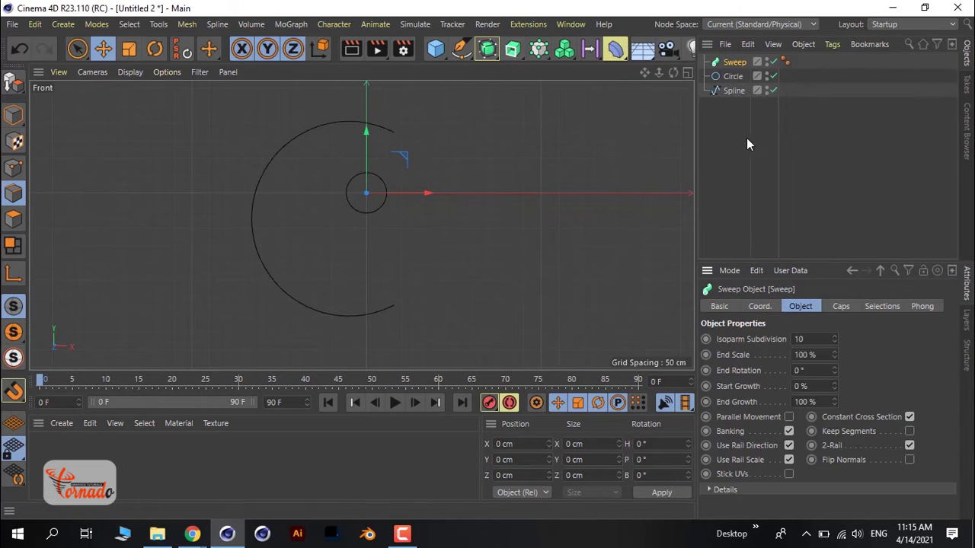
{"action": "left_click", "coordinate": [730, 76]}
{"action": "left_click", "coordinate": [733, 90], "text": "shift"}
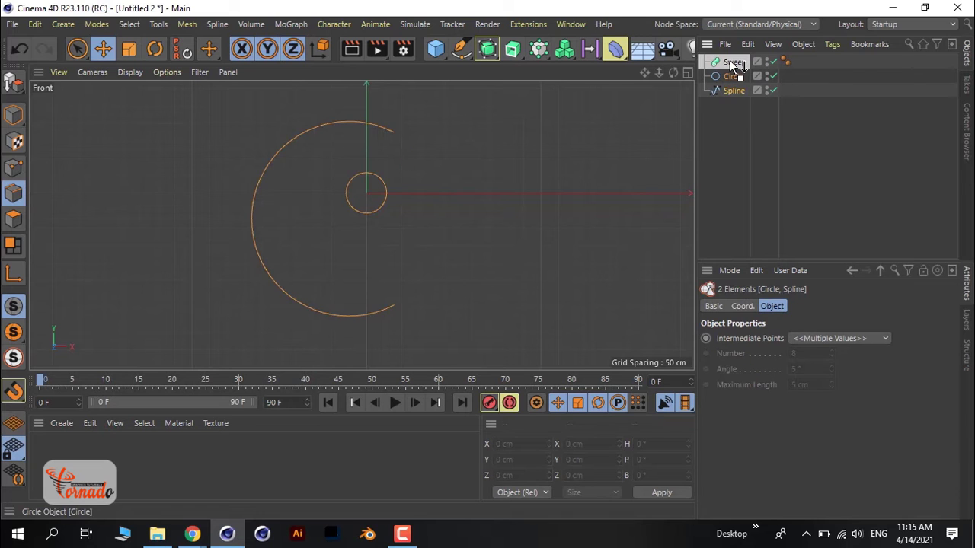
{"action": "left_click_drag", "start_coordinate": [733, 77], "coordinate": [730, 60]}
{"action": "left_click", "coordinate": [733, 62]}
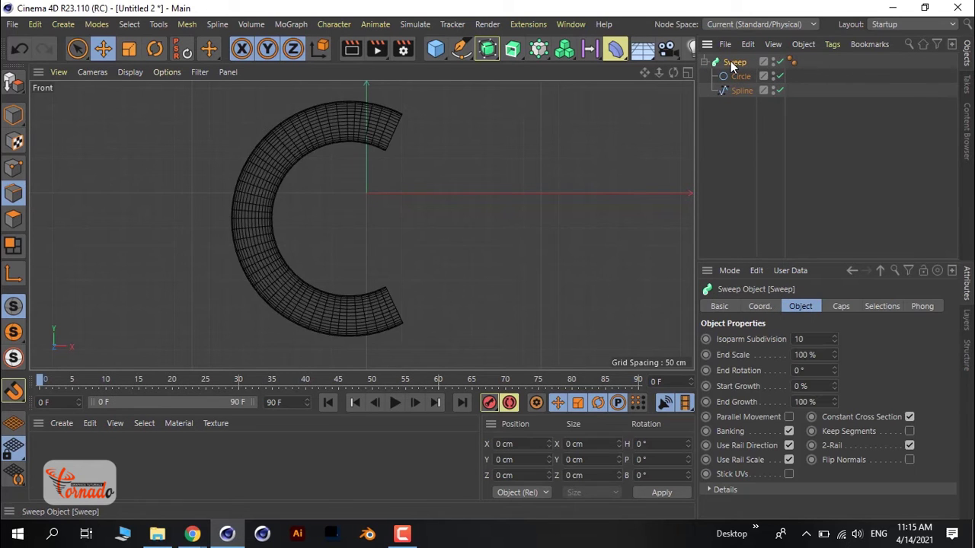
- Maximise the Perspective view and orbit until the C-shaped tube faces front
{"action": "left_click", "coordinate": [688, 72]}
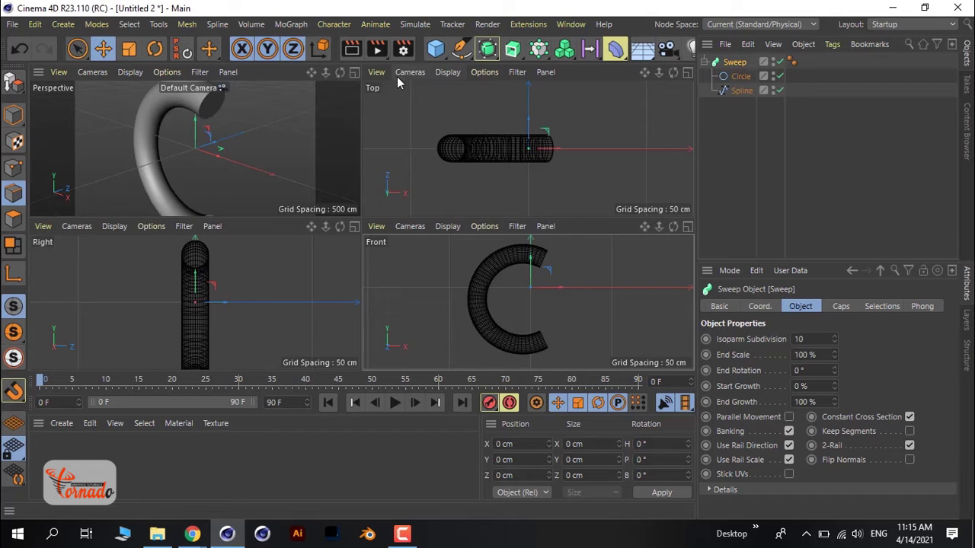
{"action": "left_click", "coordinate": [353, 72]}
{"action": "left_click_drag", "start_coordinate": [673, 73], "coordinate": [549, 168]}
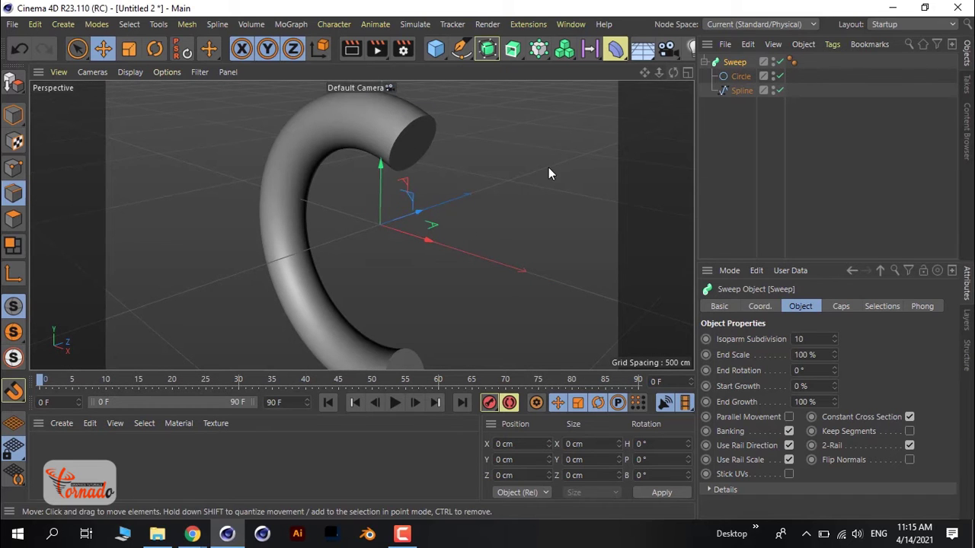
{"action": "left_click_drag", "start_coordinate": [671, 71], "coordinate": [926, 440]}
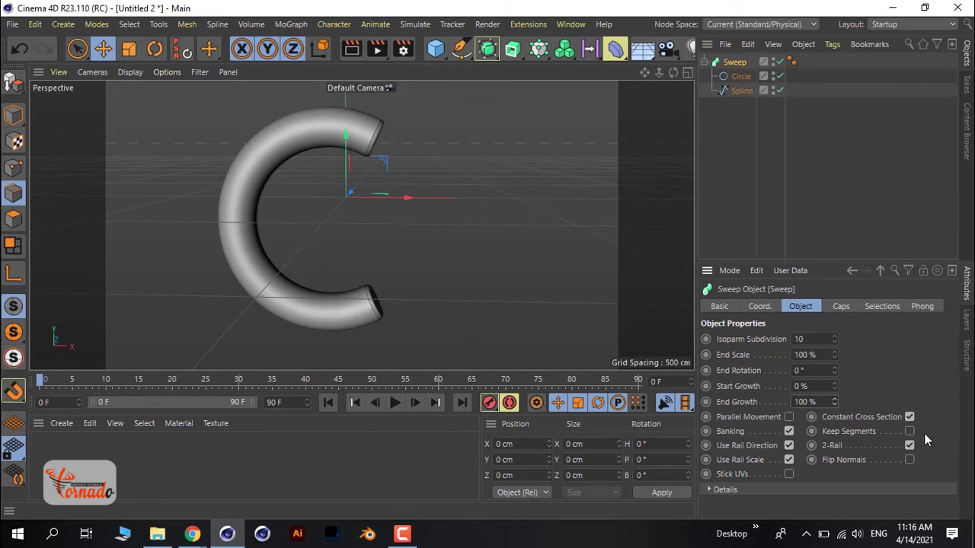
- In the Sweep Details scale curve, pull both the start and end points down to 0
{"action": "left_click", "coordinate": [726, 490]}
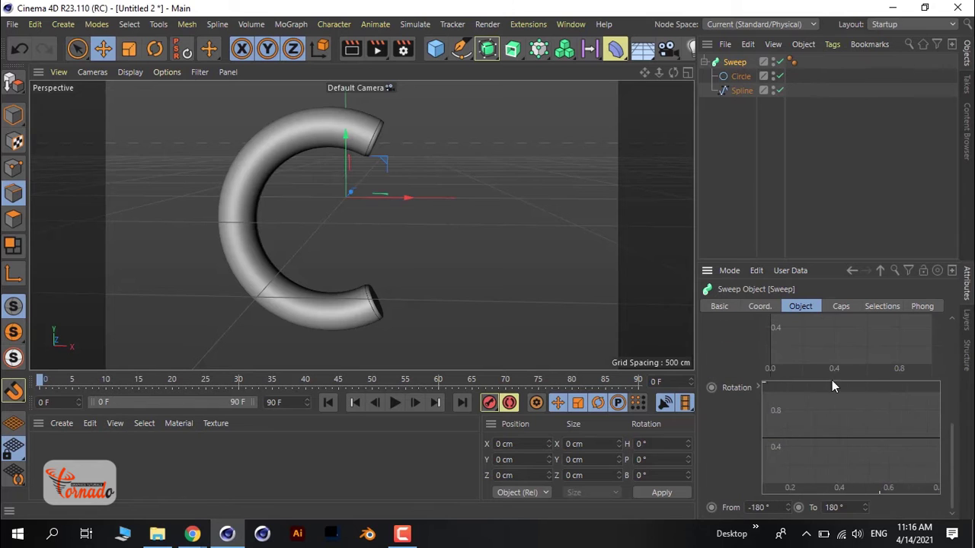
{"action": "scroll", "coordinate": [763, 379], "scroll_direction": "up", "scroll_amount": 5}
{"action": "scroll", "coordinate": [761, 397], "scroll_direction": "down", "scroll_amount": 4}
{"action": "left_click_drag", "start_coordinate": [772, 362], "coordinate": [760, 441]}
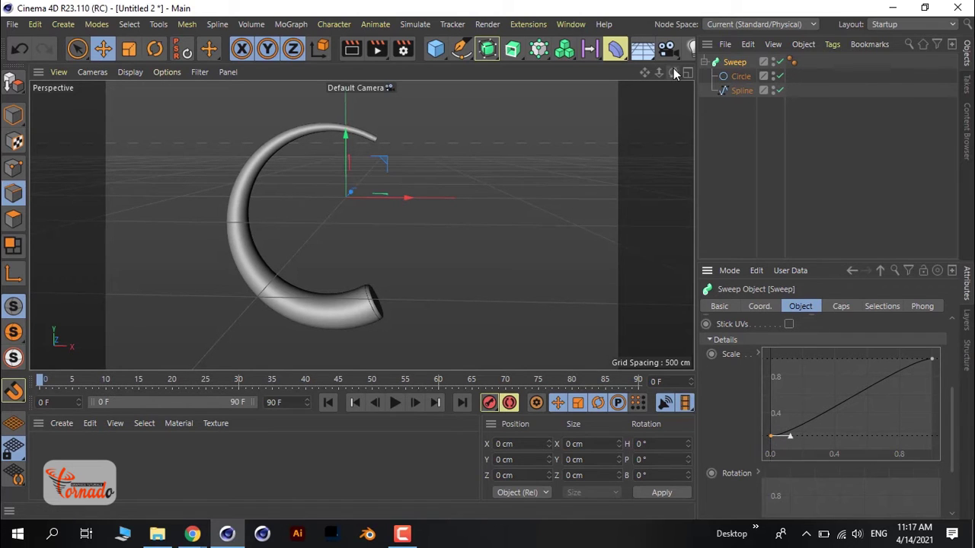
{"action": "left_click_drag", "start_coordinate": [674, 71], "coordinate": [664, 78]}
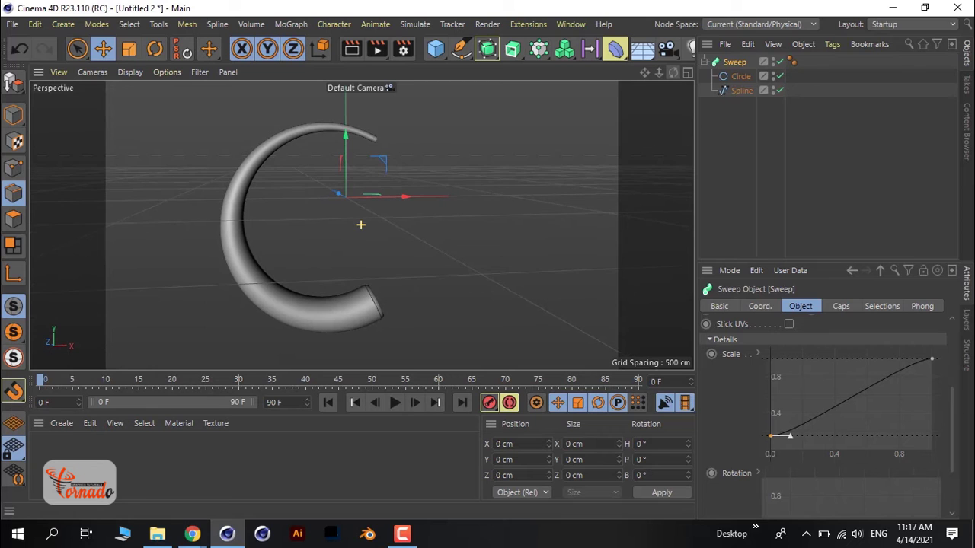
{"action": "left_click_drag", "start_coordinate": [932, 360], "coordinate": [944, 457]}
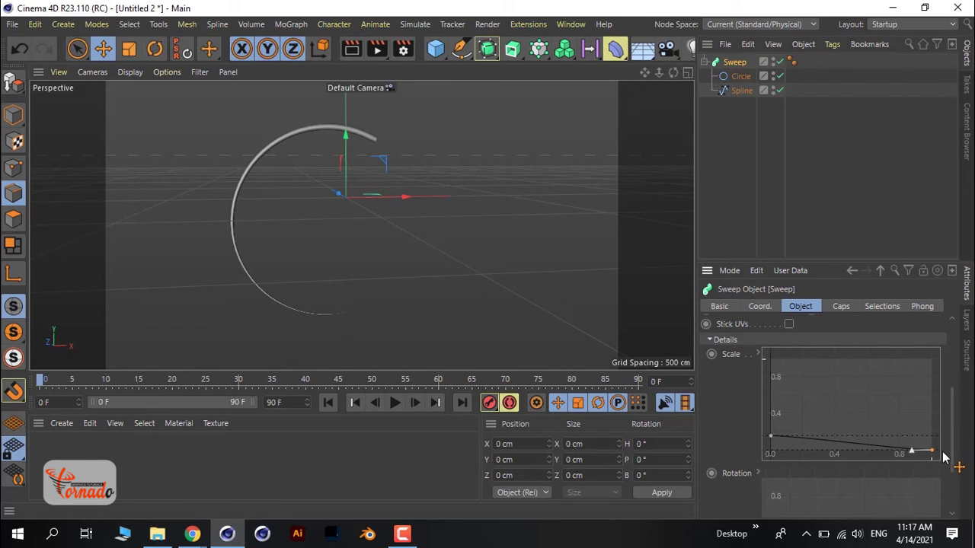
{"action": "left_click_drag", "start_coordinate": [771, 437], "coordinate": [769, 452]}
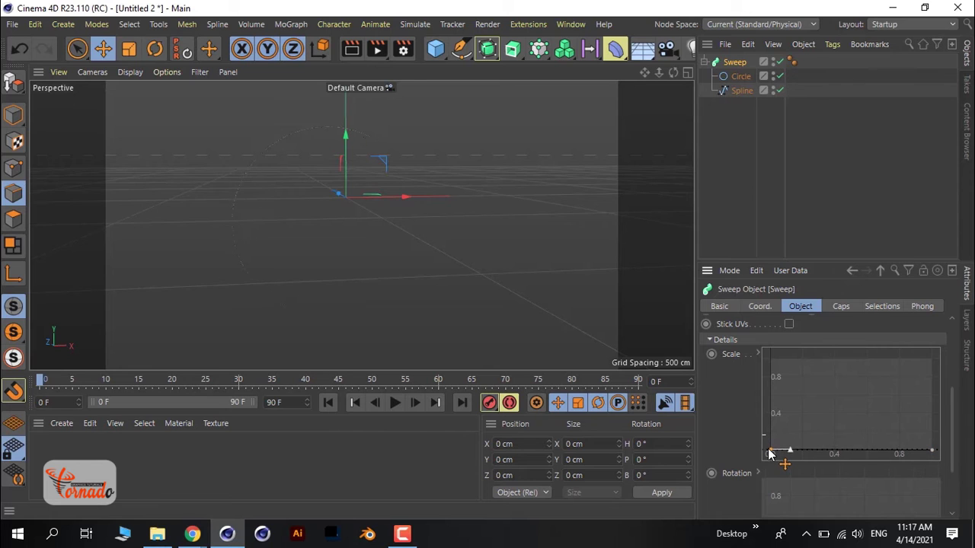
{"action": "left_click", "coordinate": [855, 449]}
- Add a middle scale point raised to 1 and smooth its tangents into a crescent shape
{"action": "left_click", "coordinate": [855, 449], "text": "ctrl"}
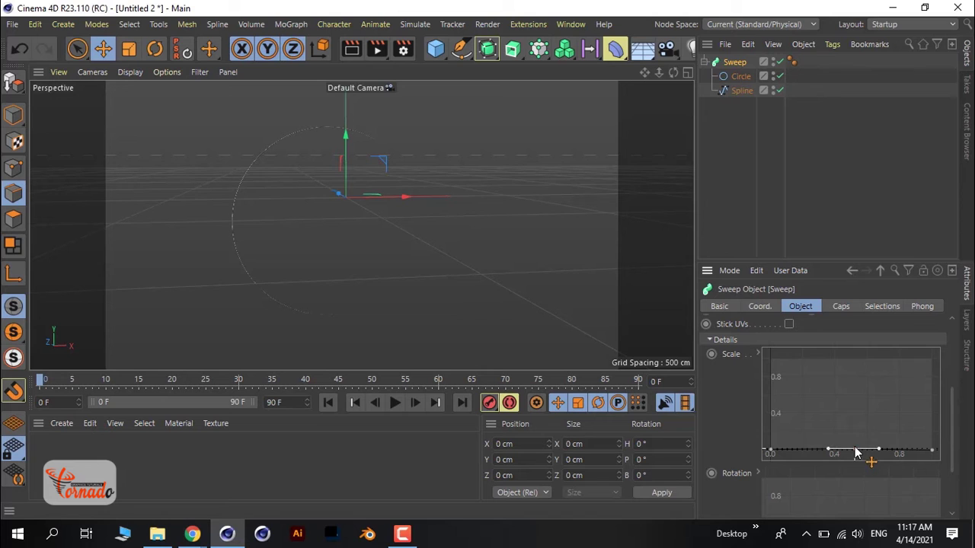
{"action": "left_click_drag", "start_coordinate": [855, 449], "coordinate": [850, 363]}
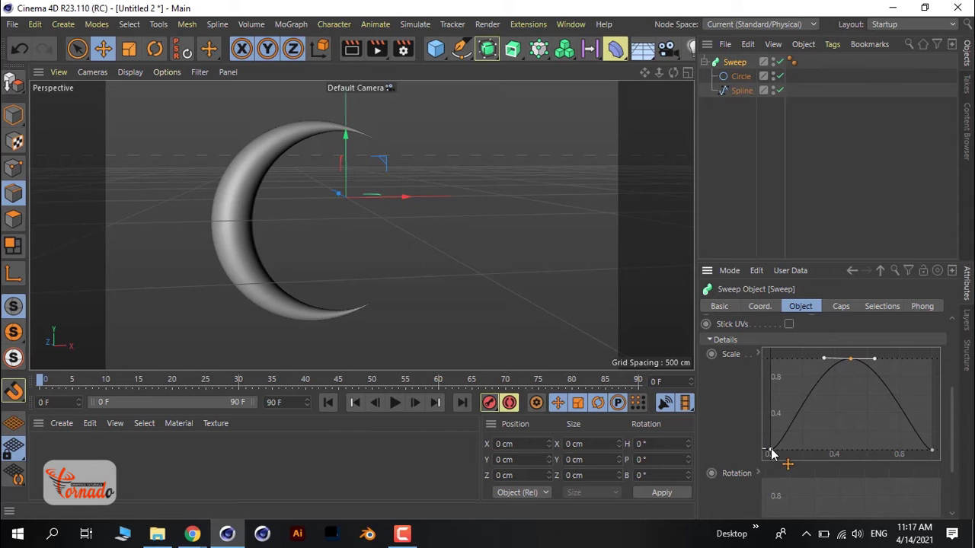
{"action": "left_click_drag", "start_coordinate": [772, 454], "coordinate": [772, 456]}
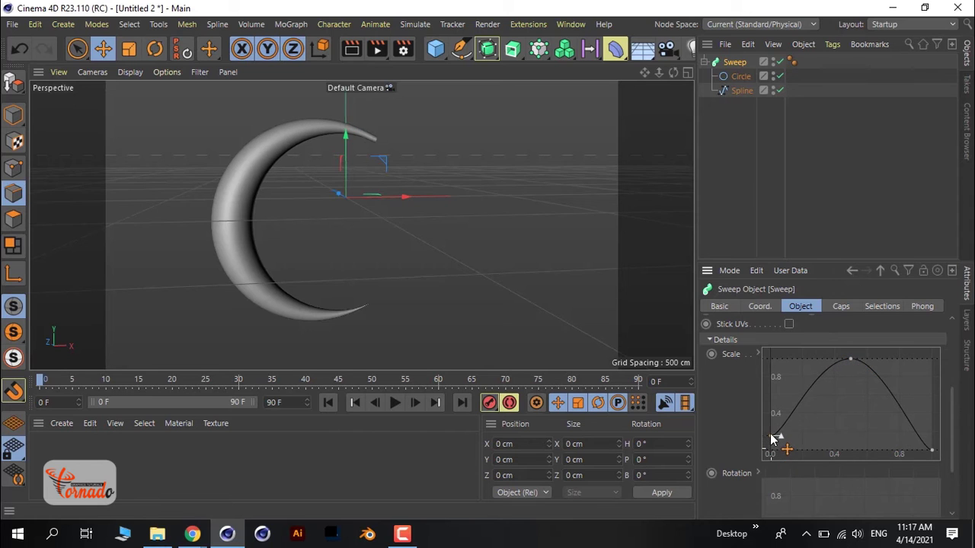
{"action": "left_click", "coordinate": [852, 360]}
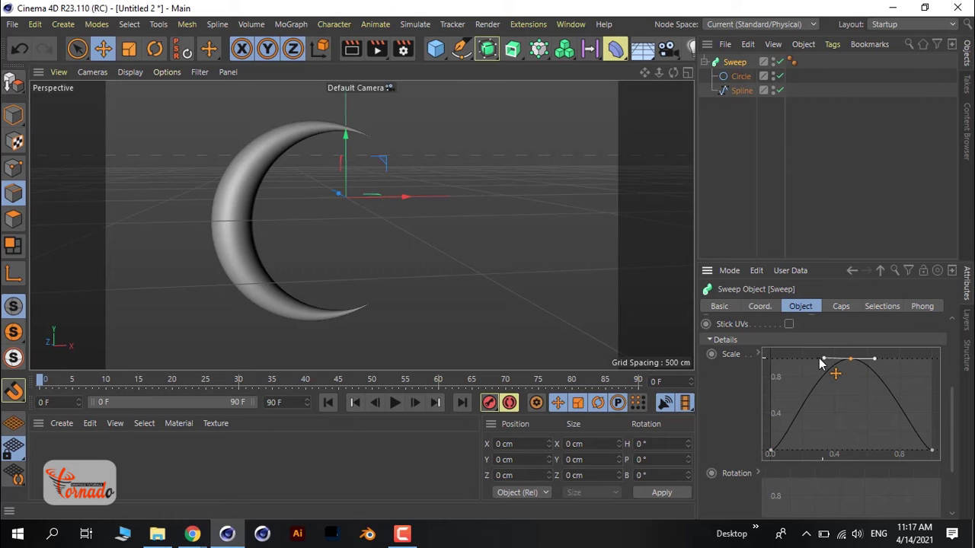
{"action": "left_click_drag", "start_coordinate": [823, 362], "coordinate": [809, 363]}
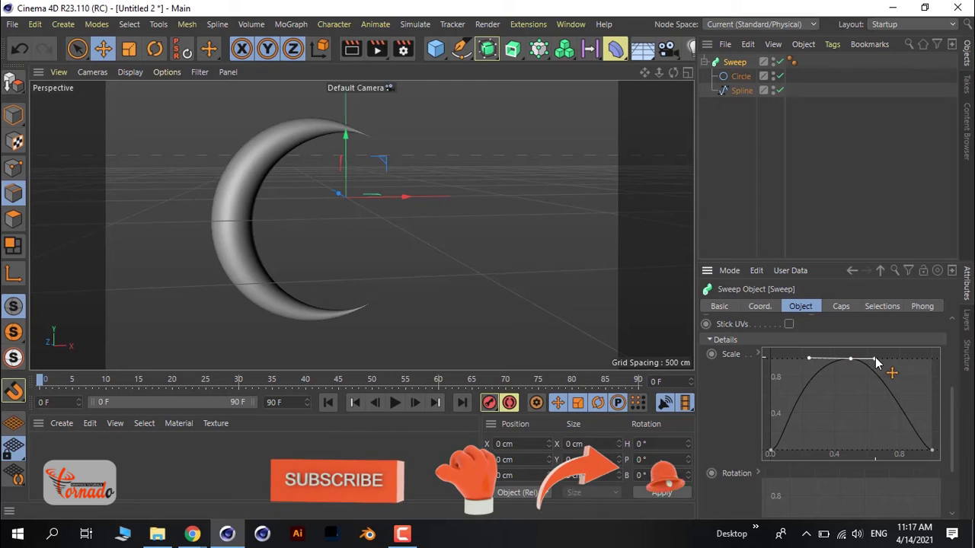
{"action": "left_click_drag", "start_coordinate": [808, 363], "coordinate": [817, 364]}
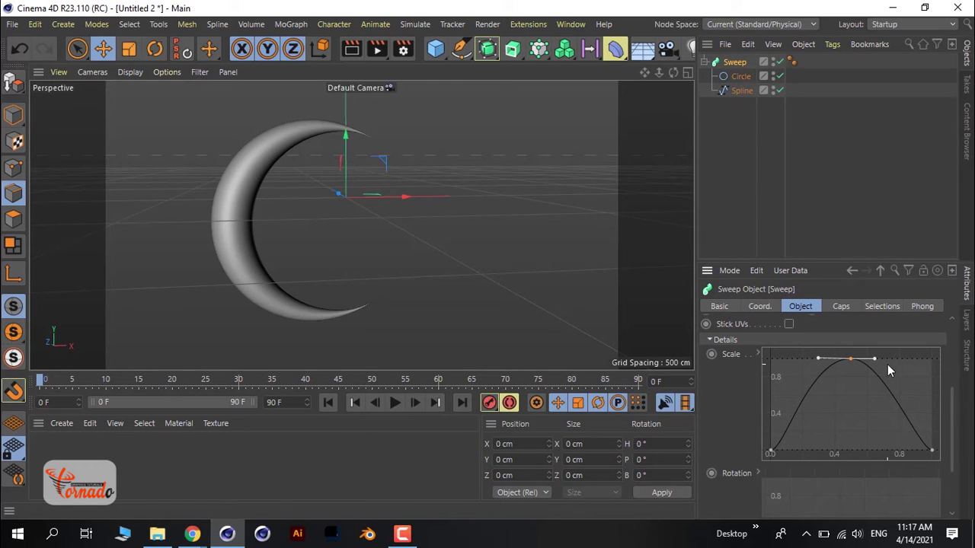
{"action": "left_click_drag", "start_coordinate": [876, 360], "coordinate": [894, 365]}
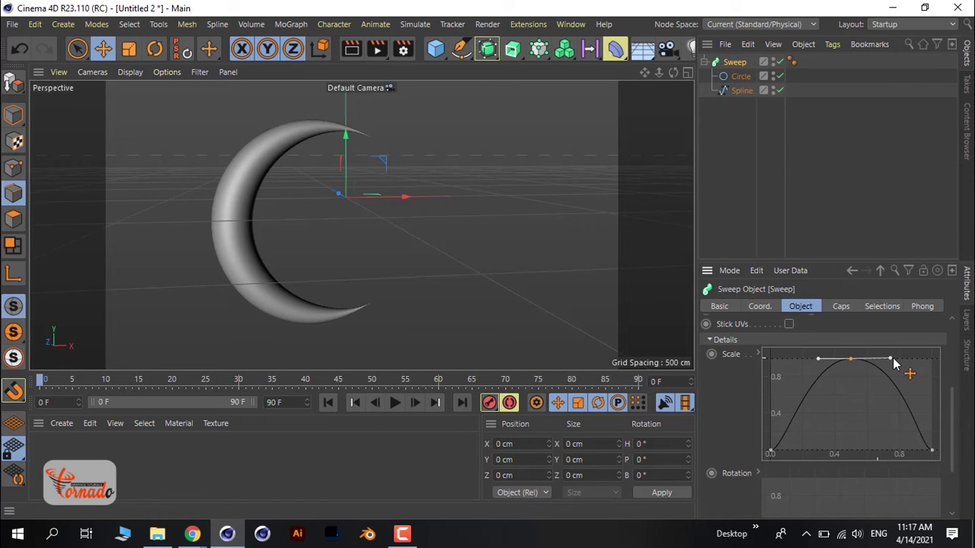
{"action": "left_click_drag", "start_coordinate": [674, 72], "coordinate": [361, 225]}
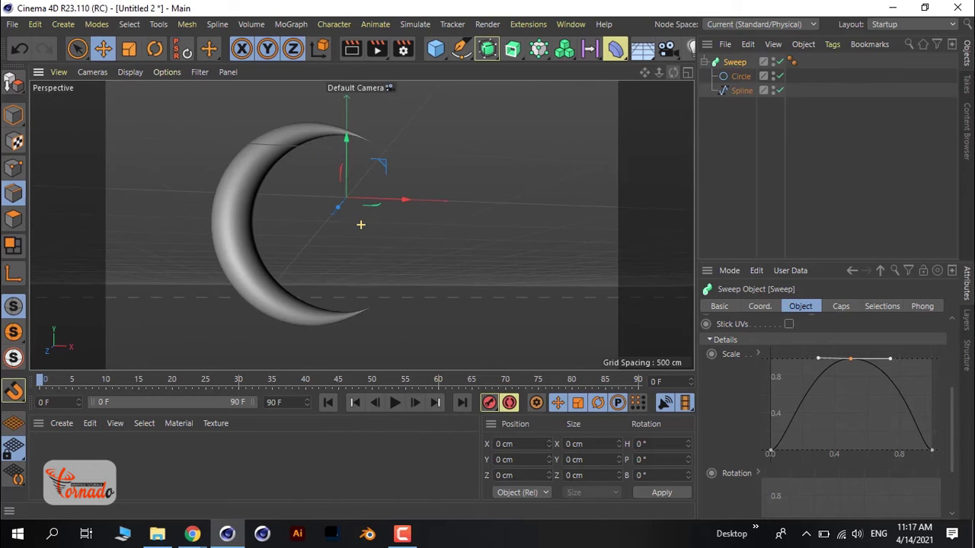
{"action": "middle_click_drag", "start_coordinate": [142, 270], "coordinate": [490, 160], "text": "alt"}
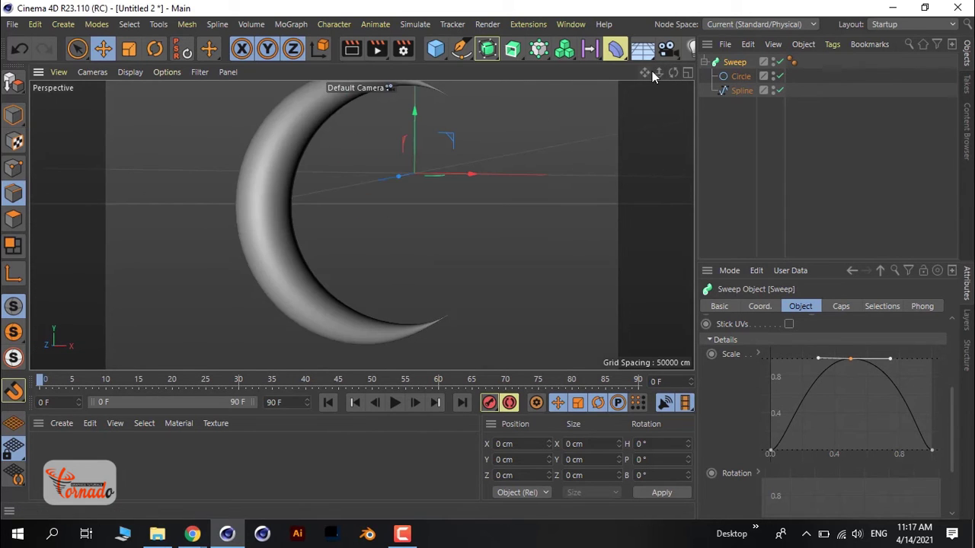
{"action": "left_click_drag", "start_coordinate": [652, 71], "coordinate": [652, 71]}
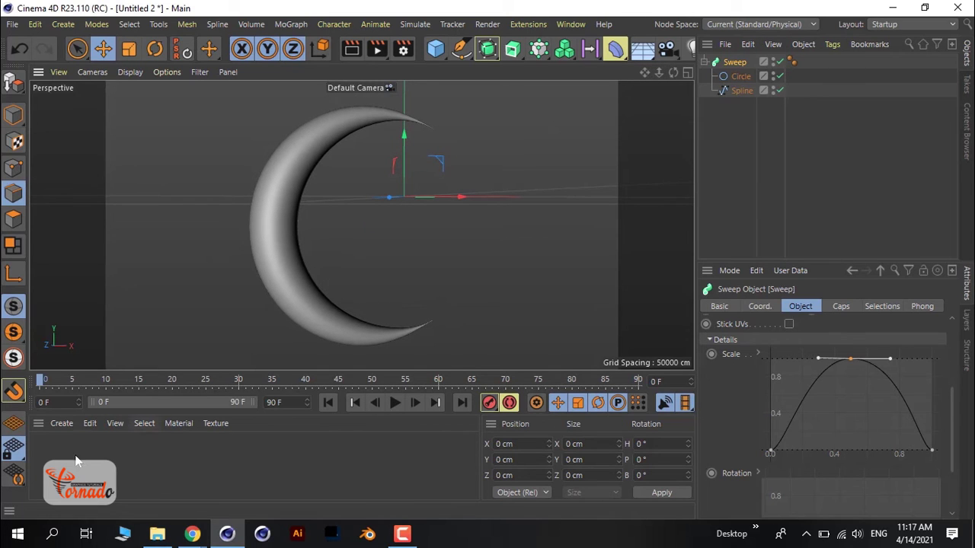
- Create a new default material and replace its Default Specular reflectance with a Beckmann layer
{"action": "left_click", "coordinate": [63, 424]}
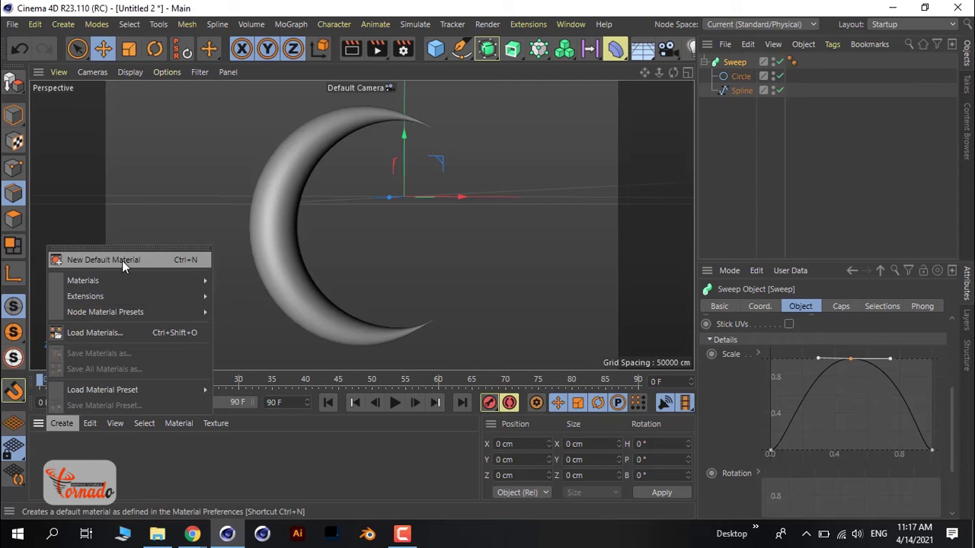
{"action": "left_click", "coordinate": [122, 261]}
{"action": "double_click", "coordinate": [44, 449]}
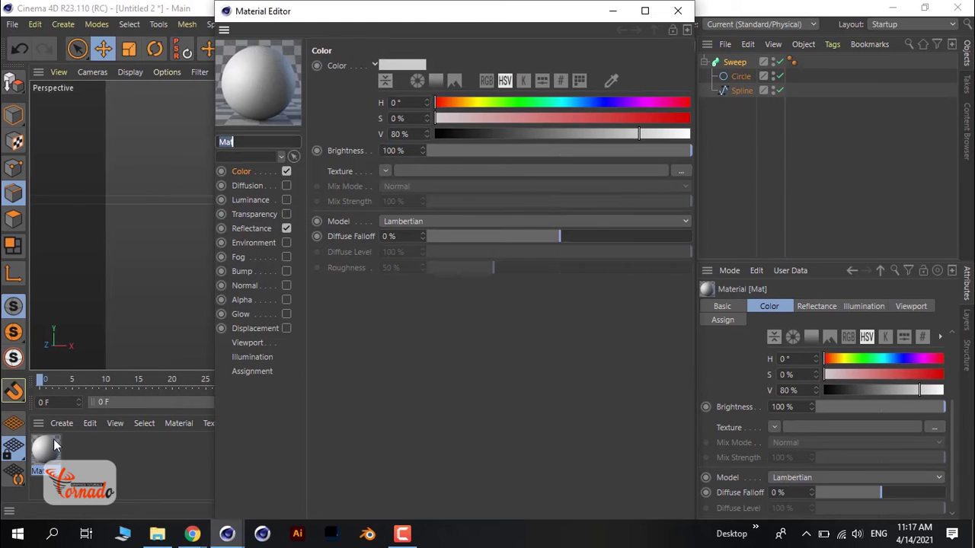
{"action": "left_click", "coordinate": [254, 231]}
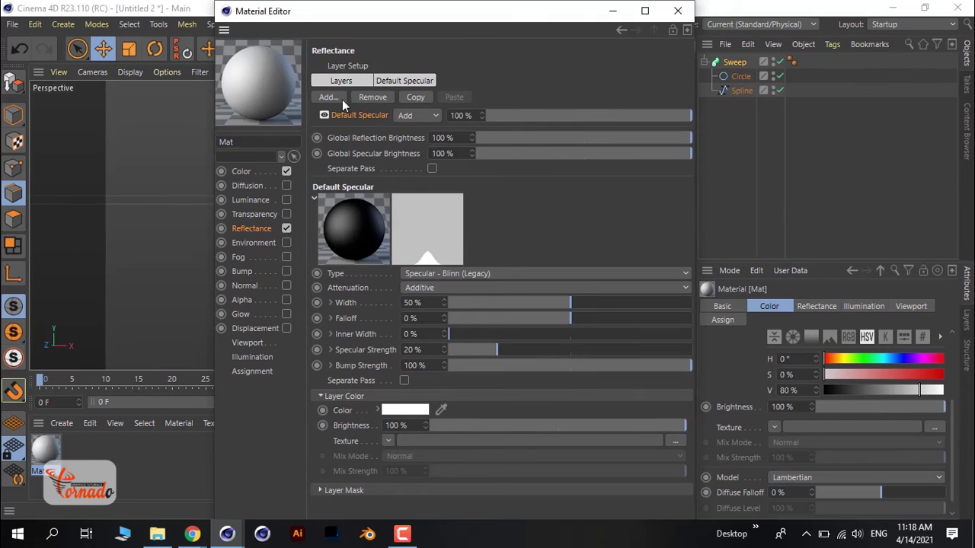
{"action": "left_click", "coordinate": [370, 99]}
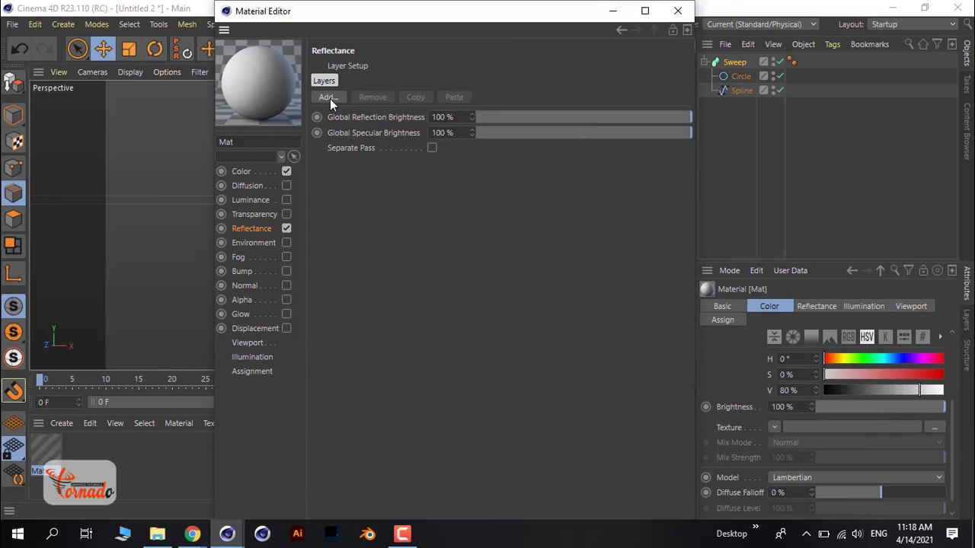
{"action": "left_click", "coordinate": [328, 98]}
{"action": "left_click", "coordinate": [358, 100]}
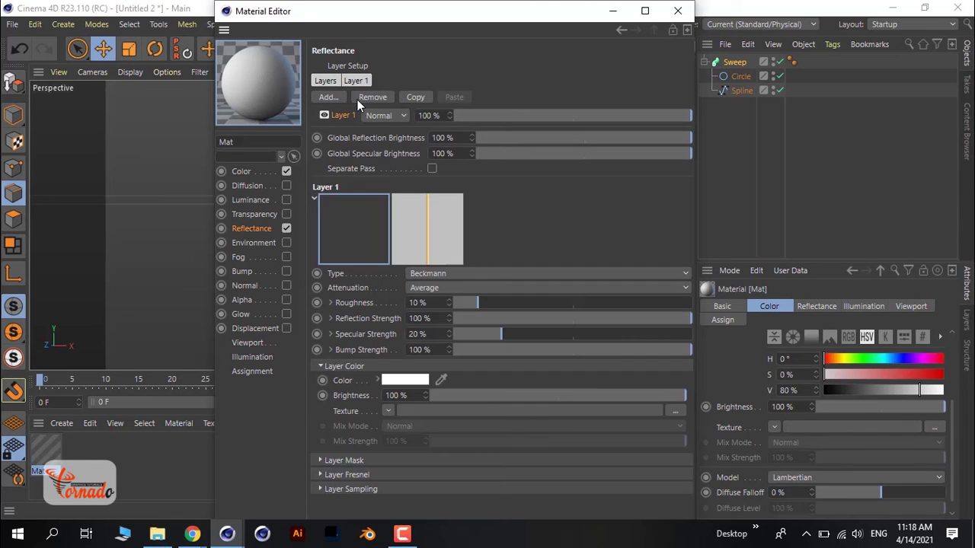
- Set the Beckmann layer colour to a golden yellow at hue 48° with reduced saturation
{"action": "left_click", "coordinate": [403, 383]}
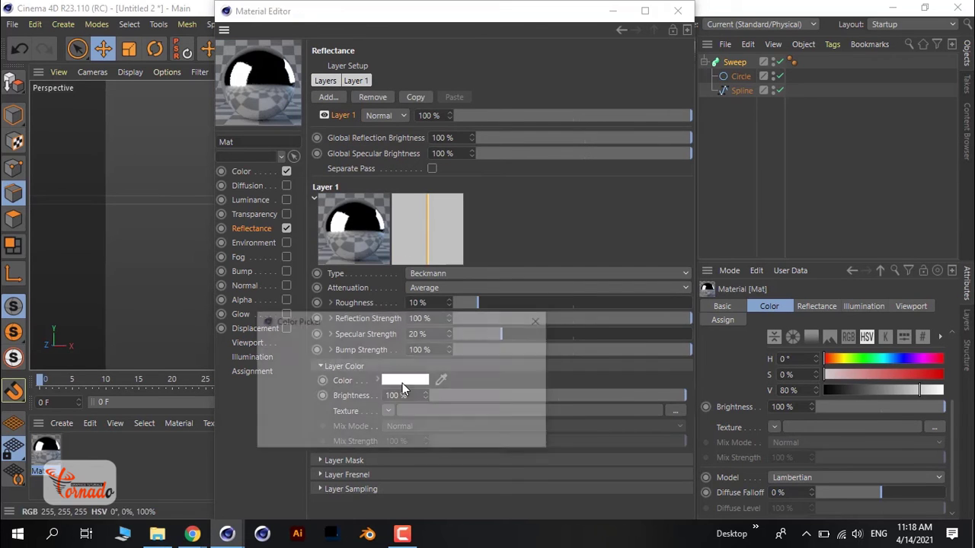
{"action": "left_click", "coordinate": [347, 382]}
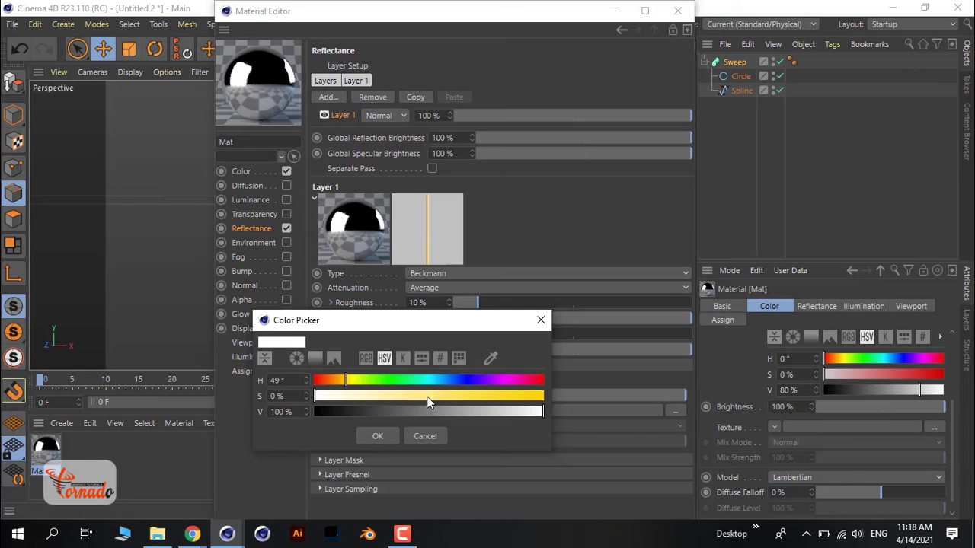
{"action": "left_click_drag", "start_coordinate": [426, 398], "coordinate": [524, 403]}
{"action": "left_click_drag", "start_coordinate": [335, 380], "coordinate": [341, 383]}
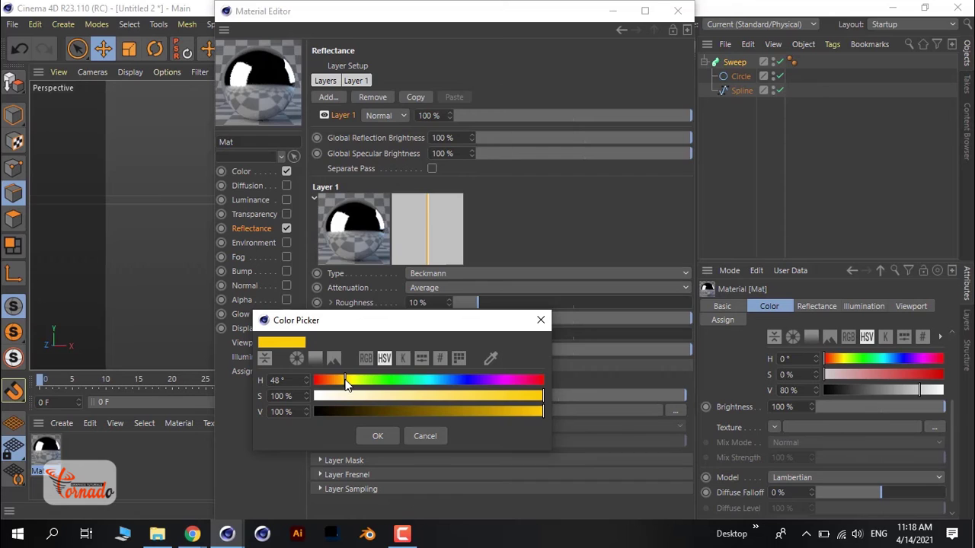
{"action": "left_click", "coordinate": [503, 396]}
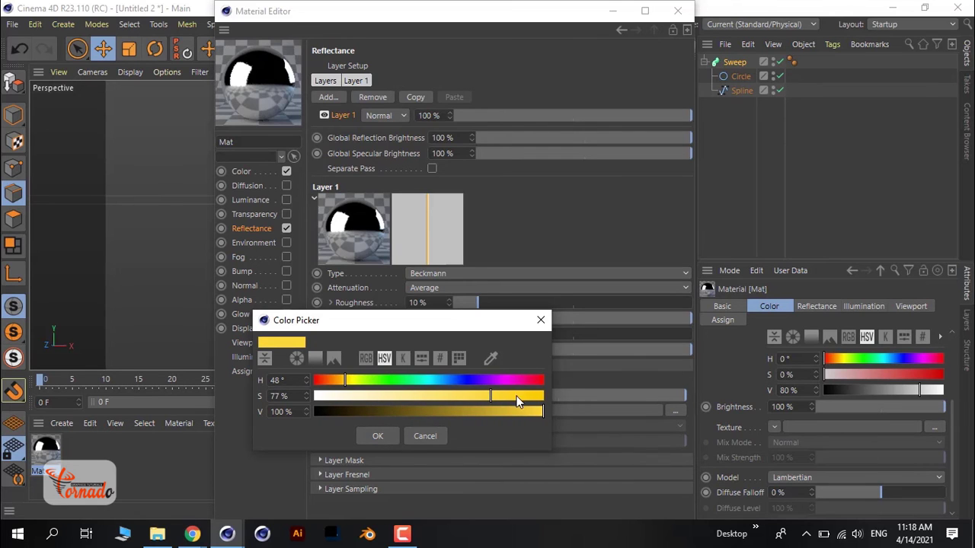
{"action": "left_click_drag", "start_coordinate": [517, 402], "coordinate": [498, 397]}
{"action": "left_click", "coordinate": [379, 435]}
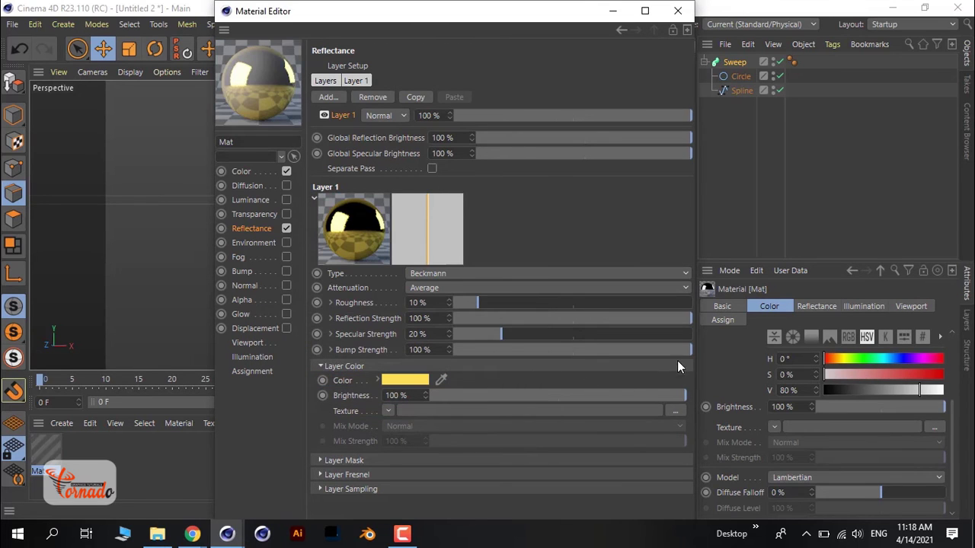
- Set the layer's Fresnel to Conductor with the Gold preset
{"action": "left_click", "coordinate": [359, 475]}
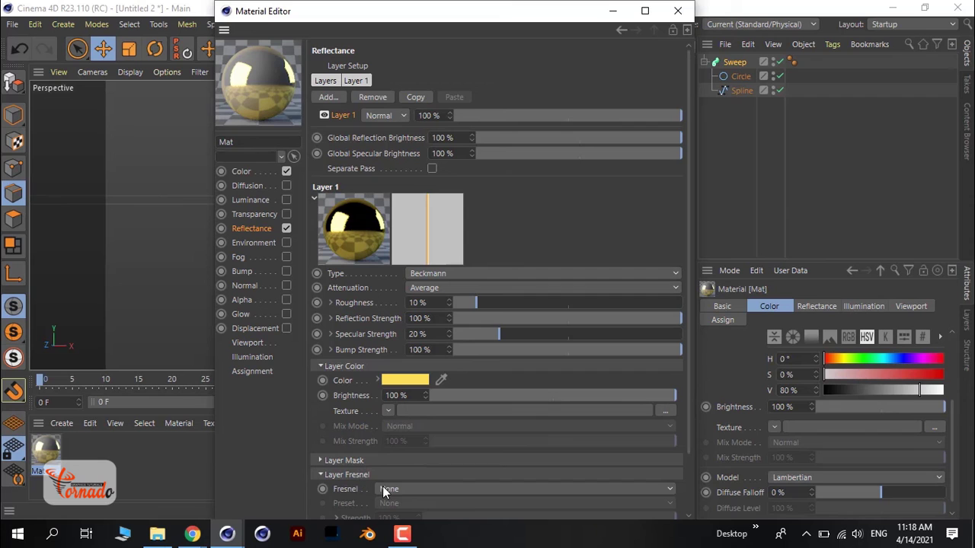
{"action": "left_click", "coordinate": [384, 488]}
{"action": "left_click", "coordinate": [421, 459]}
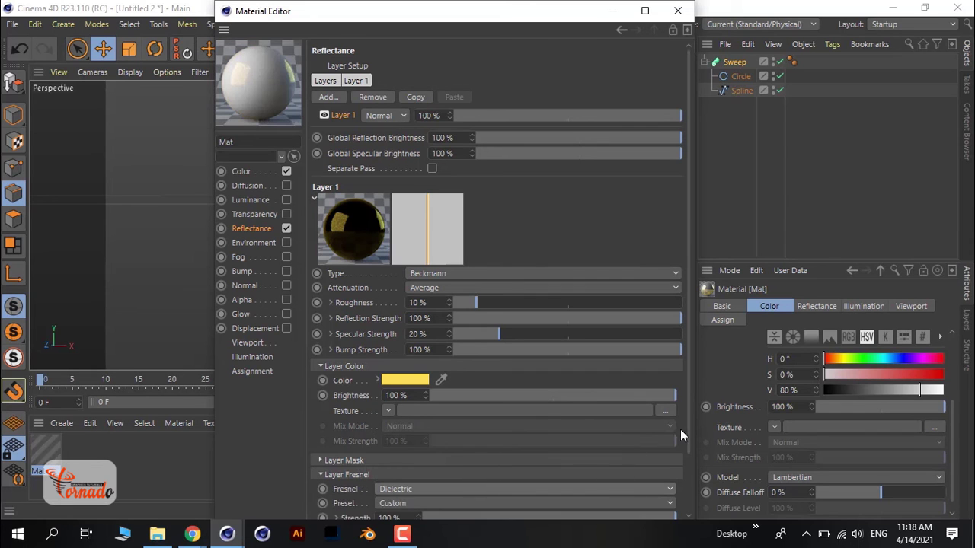
{"action": "scroll", "coordinate": [588, 484], "scroll_direction": "down", "scroll_amount": 3}
{"action": "left_click", "coordinate": [411, 438]}
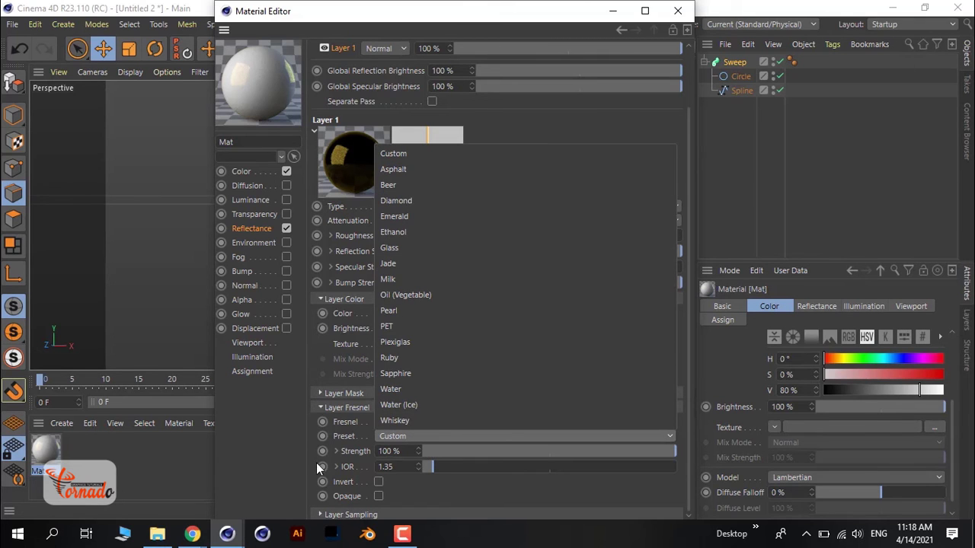
{"action": "left_click", "coordinate": [351, 438]}
{"action": "left_click", "coordinate": [394, 419]}
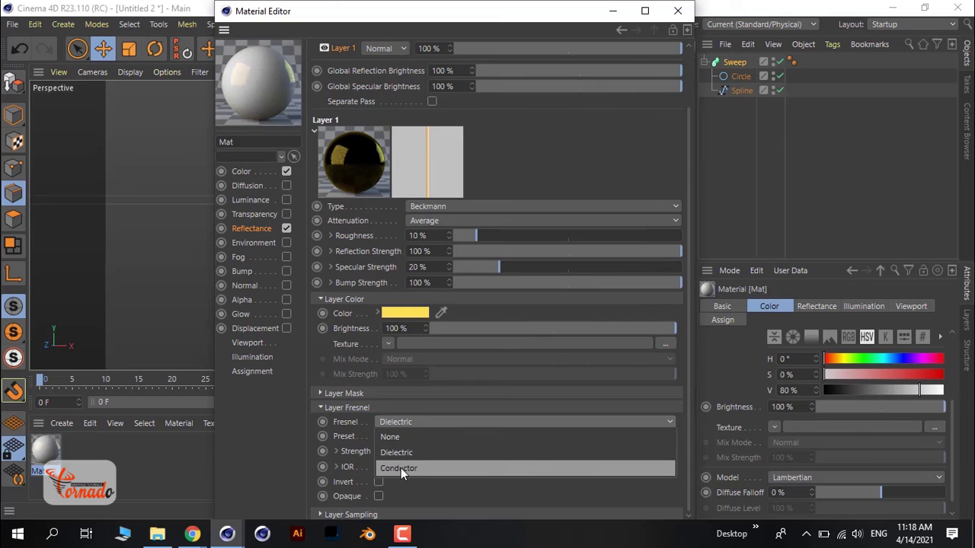
{"action": "left_click", "coordinate": [401, 468]}
{"action": "left_click", "coordinate": [406, 439]}
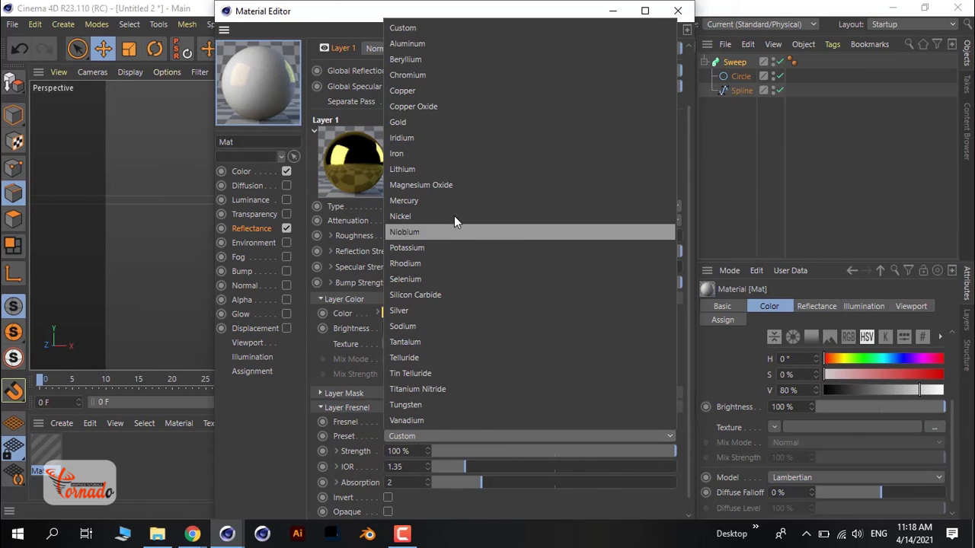
{"action": "left_click", "coordinate": [425, 122]}
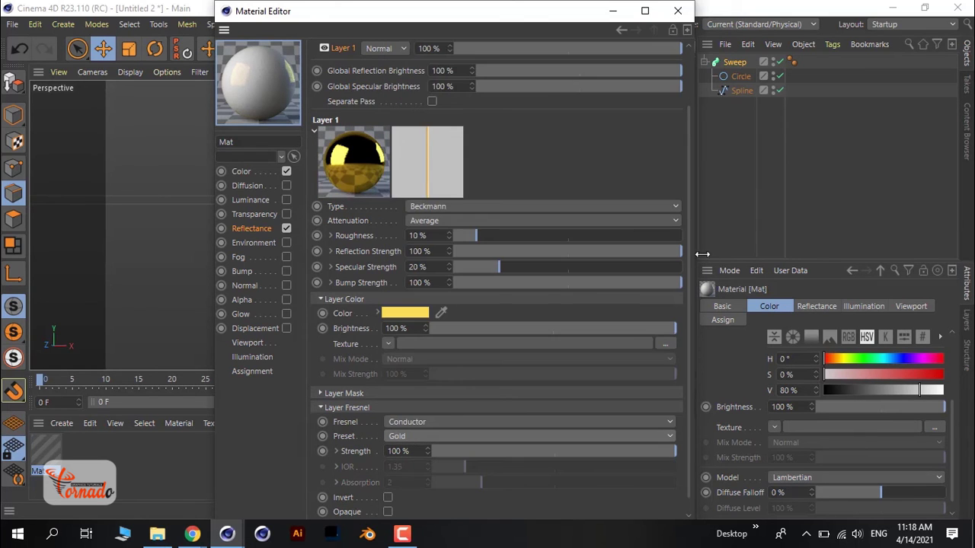
- Turn off the Color channel, set Specular Strength to 50%, and close the Material Editor
{"action": "scroll", "coordinate": [683, 251], "scroll_direction": "up", "scroll_amount": 2}
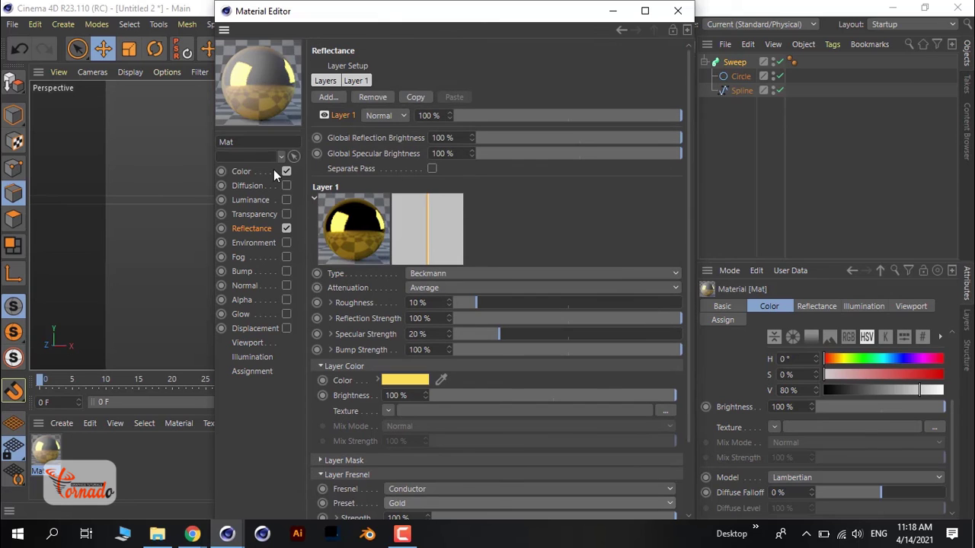
{"action": "left_click", "coordinate": [286, 171]}
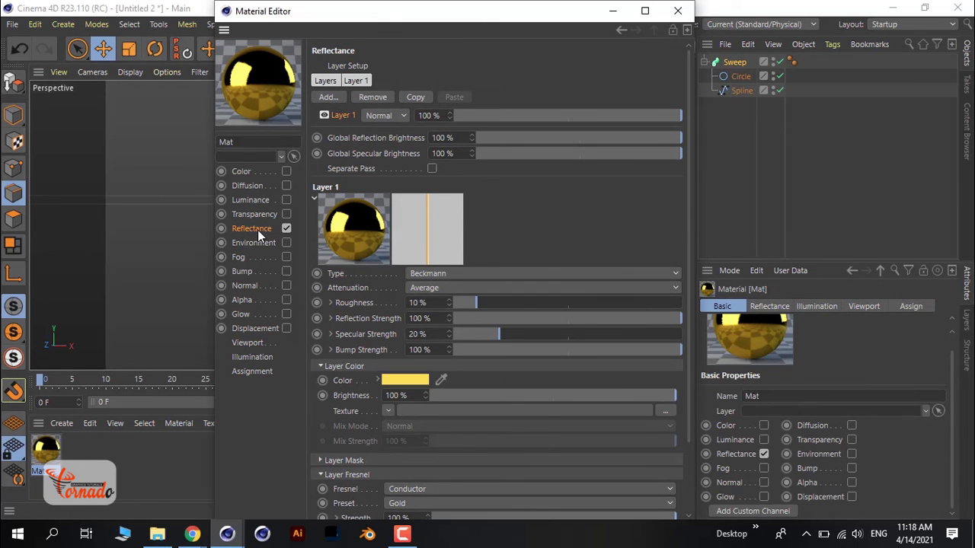
{"action": "left_click", "coordinate": [567, 337]}
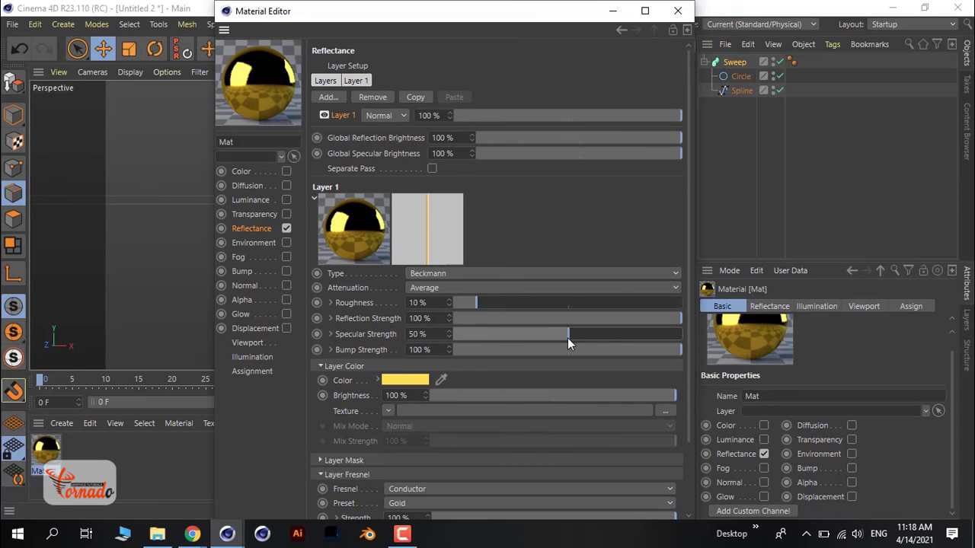
{"action": "left_click", "coordinate": [688, 12]}
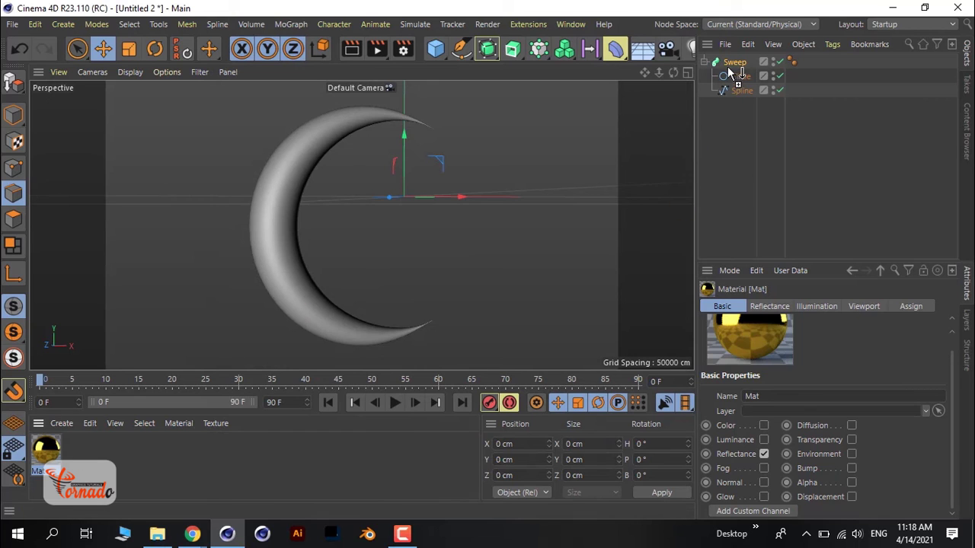
- Drop the Mat material onto the Sweep and orbit to check the gold crescent
{"action": "left_click_drag", "start_coordinate": [729, 73], "coordinate": [733, 64]}
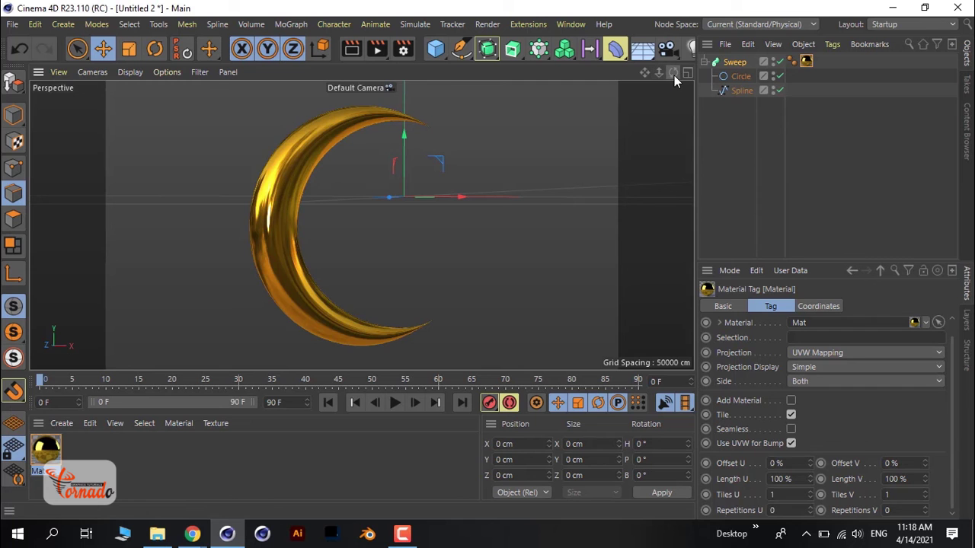
{"action": "left_click_drag", "start_coordinate": [674, 73], "coordinate": [602, 74]}
{"action": "left_click_drag", "start_coordinate": [361, 227], "coordinate": [360, 225]}
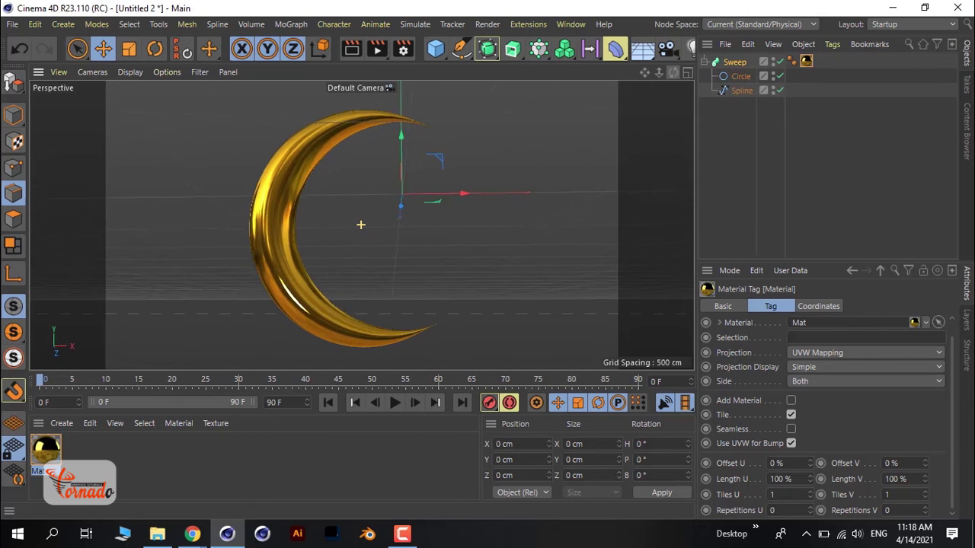
- Change the Circle profile's radius to 79 cm to give the crescent a fuller body
{"action": "left_click", "coordinate": [741, 78]}
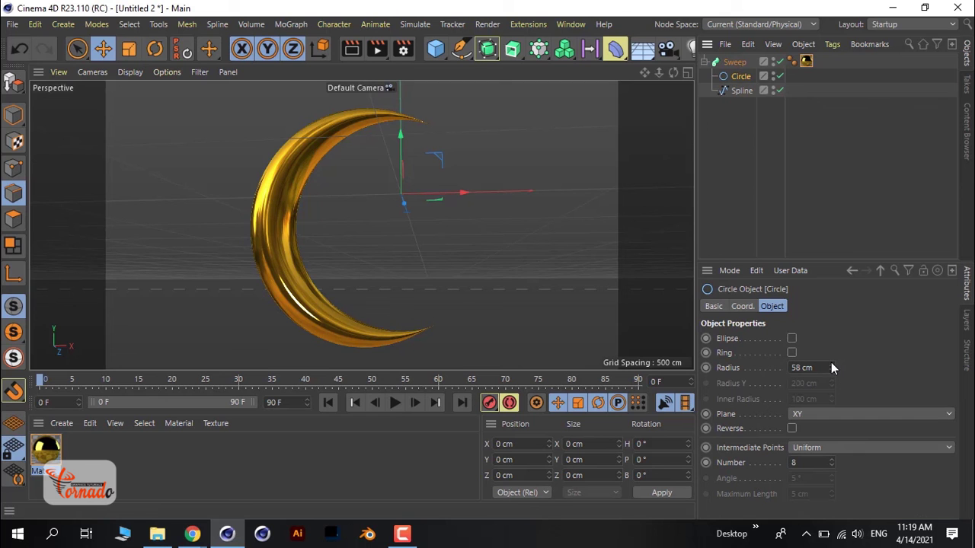
{"action": "left_click_drag", "start_coordinate": [831, 364], "coordinate": [831, 304]}
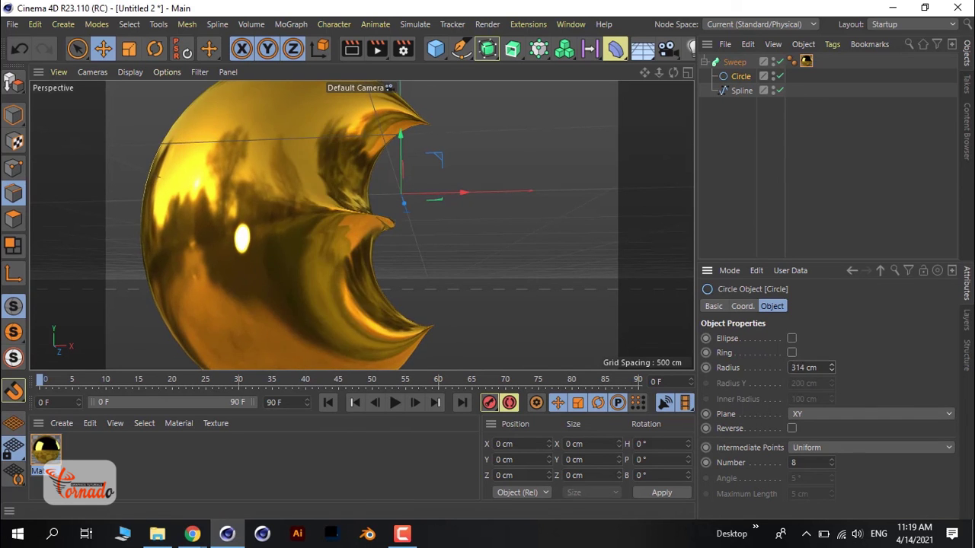
{"action": "left_click_drag", "start_coordinate": [831, 368], "coordinate": [831, 427]}
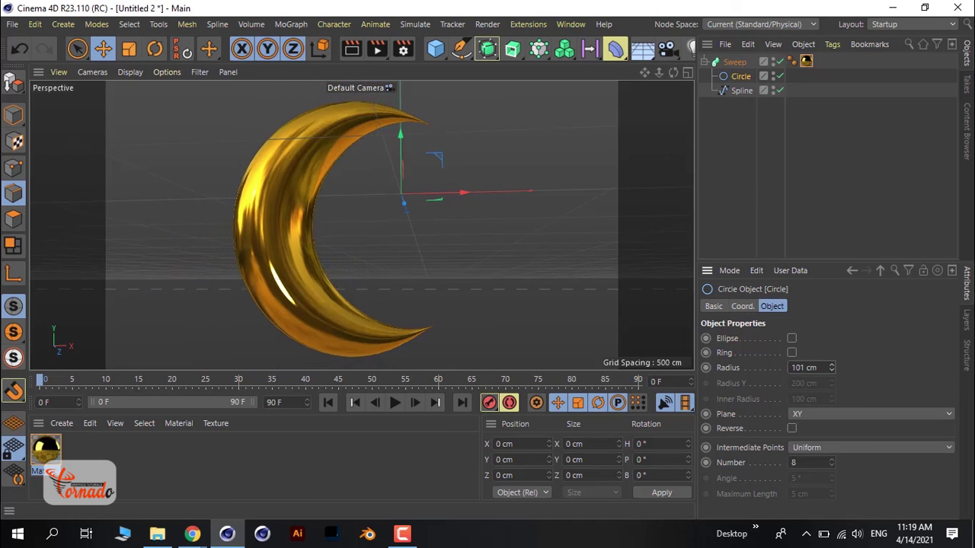
{"action": "mouse_move", "coordinate": [831, 367]}
{"action": "left_mouse_down"}
{"action": "mouse_move", "coordinate": [831, 396]}
{"action": "mouse_move", "coordinate": [831, 346]}
{"action": "left_mouse_up"}
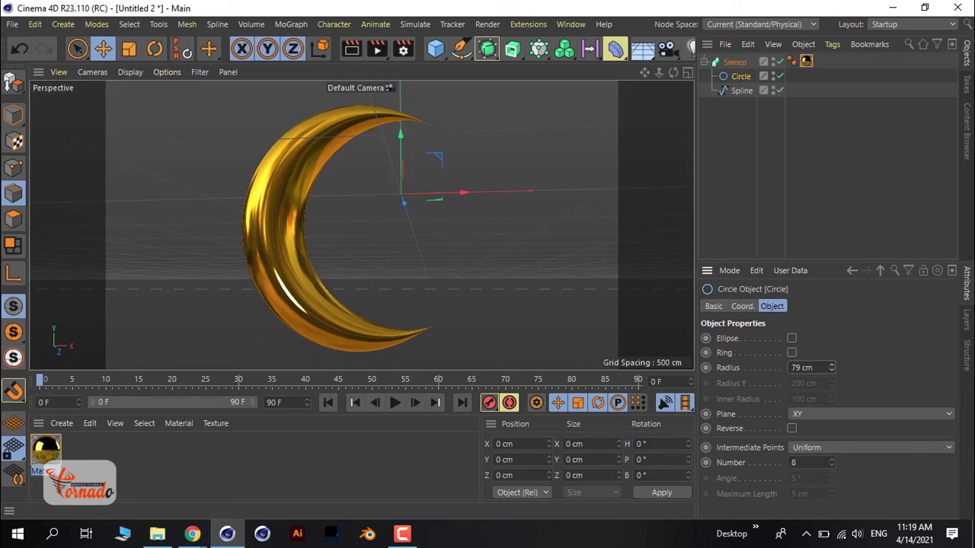
{"action": "left_click_drag", "start_coordinate": [673, 73], "coordinate": [361, 225]}
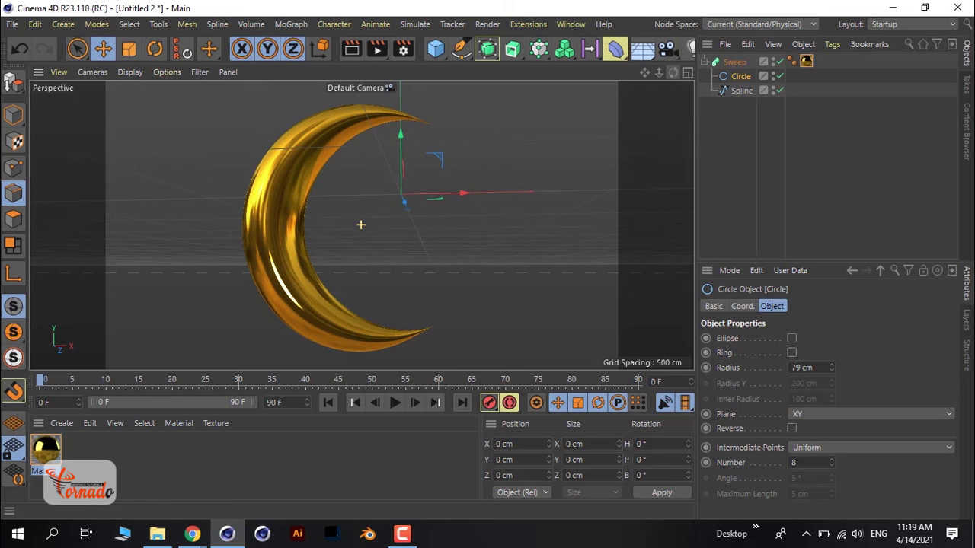
{"action": "left_click", "coordinate": [738, 92]}
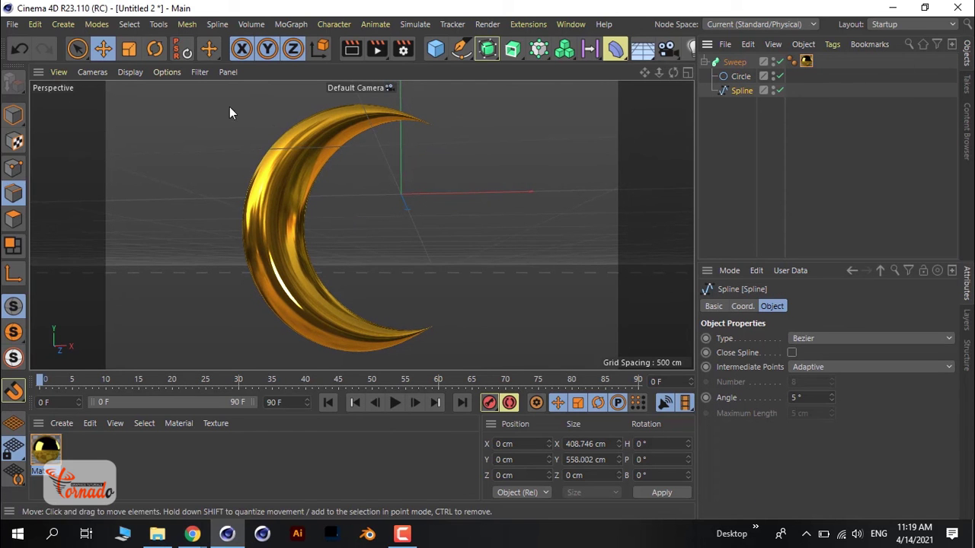